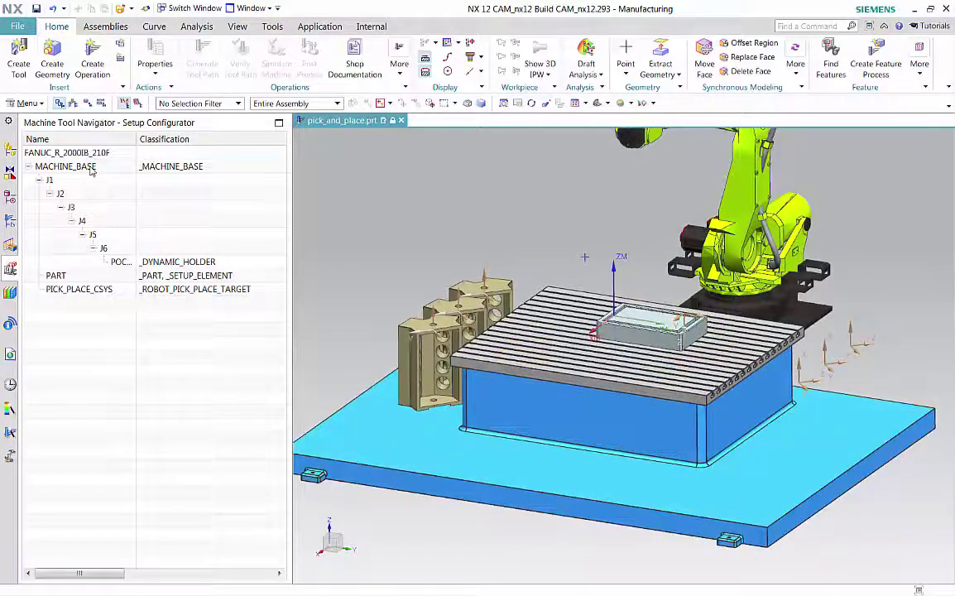
Insert a new machine component under MACHINE_BASE and name its junction PART_A_PICK.
right_click(91, 170)
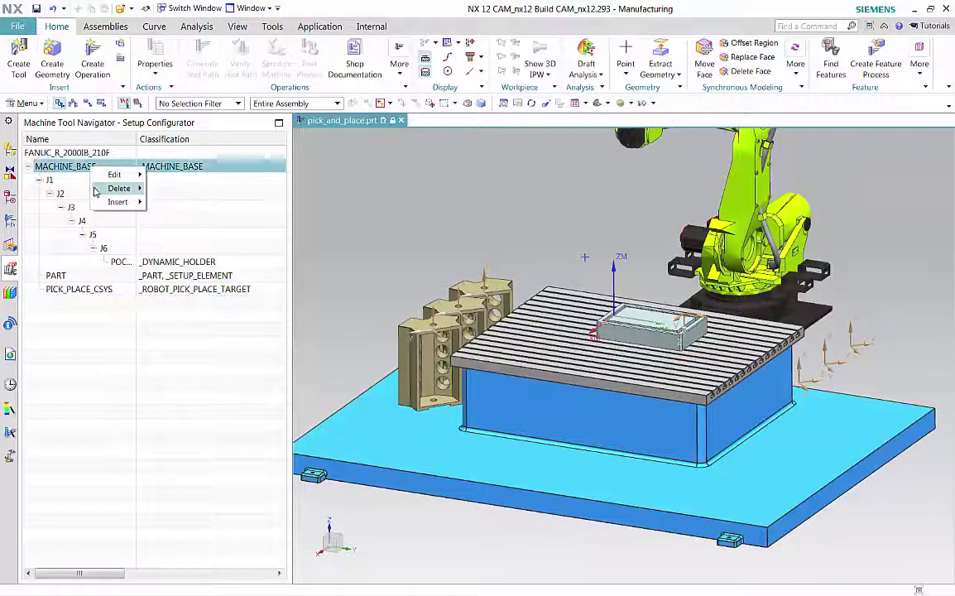
mouse_move(120, 202)
left_click(161, 206)
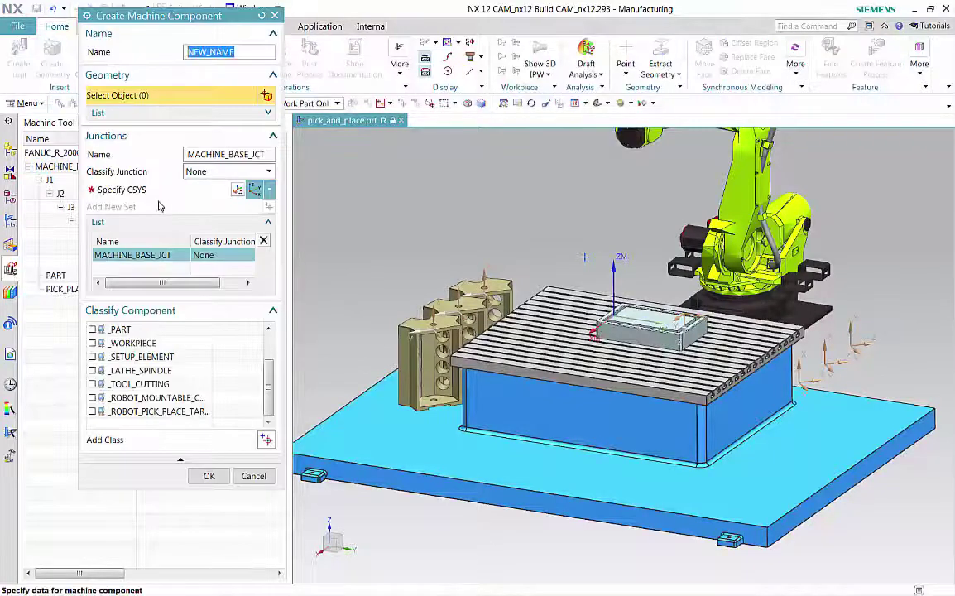
type("PICK_A_PLACE")
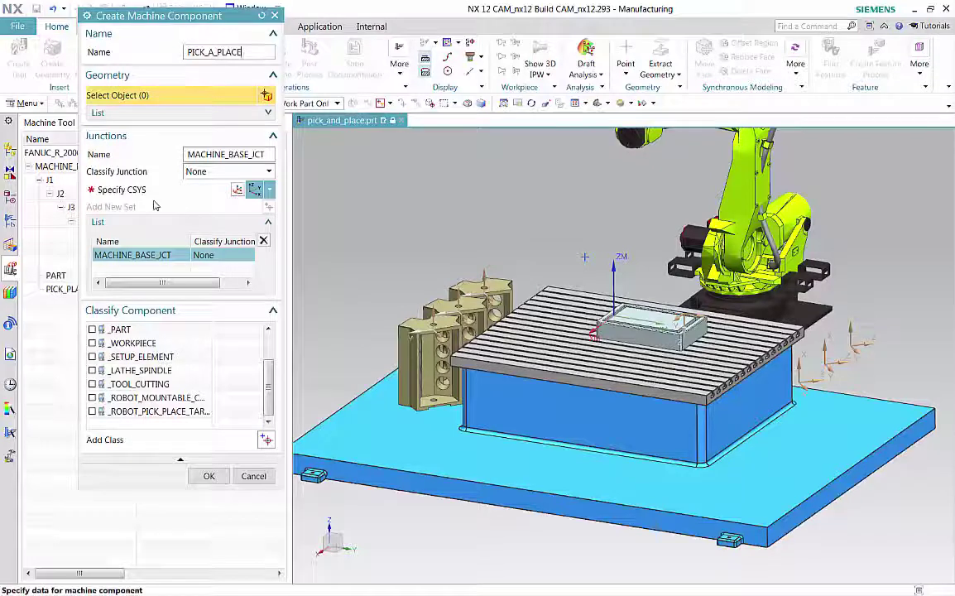
double_click(197, 154)
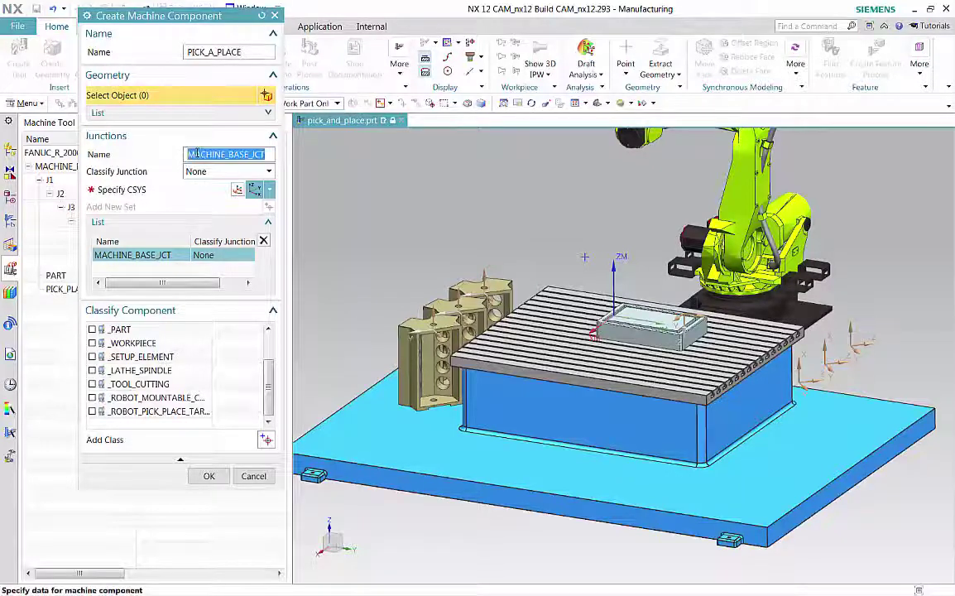
type("PART_A_")
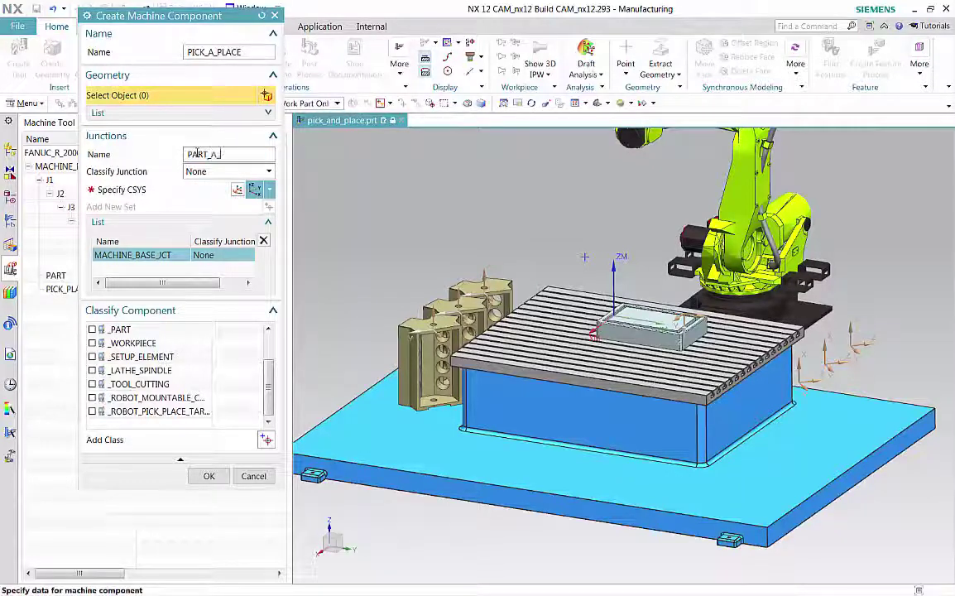
type("PICK")
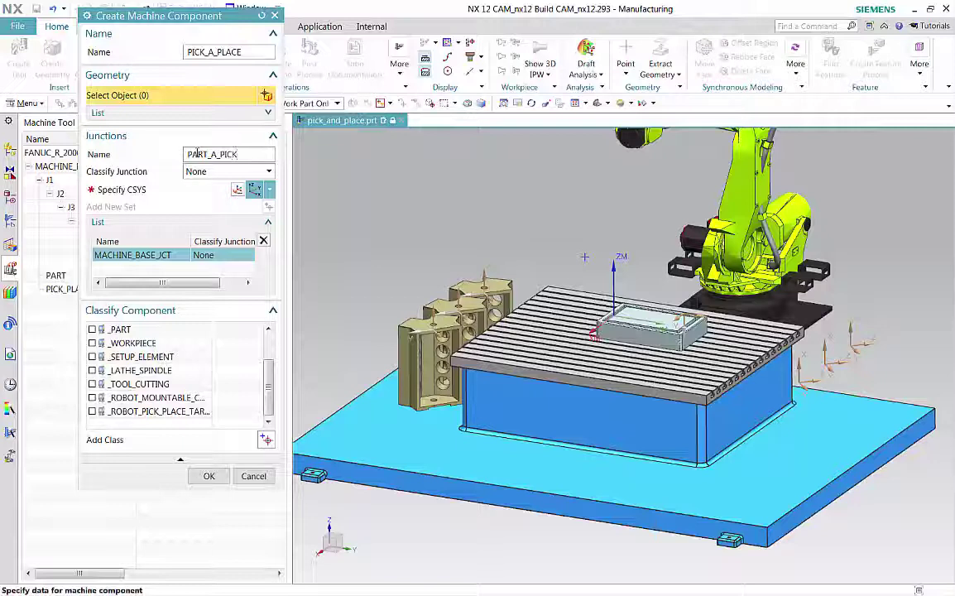
Base the PART_A_PICK junction on the front fixture part's coordinate system.
left_click(237, 189)
left_click(227, 94)
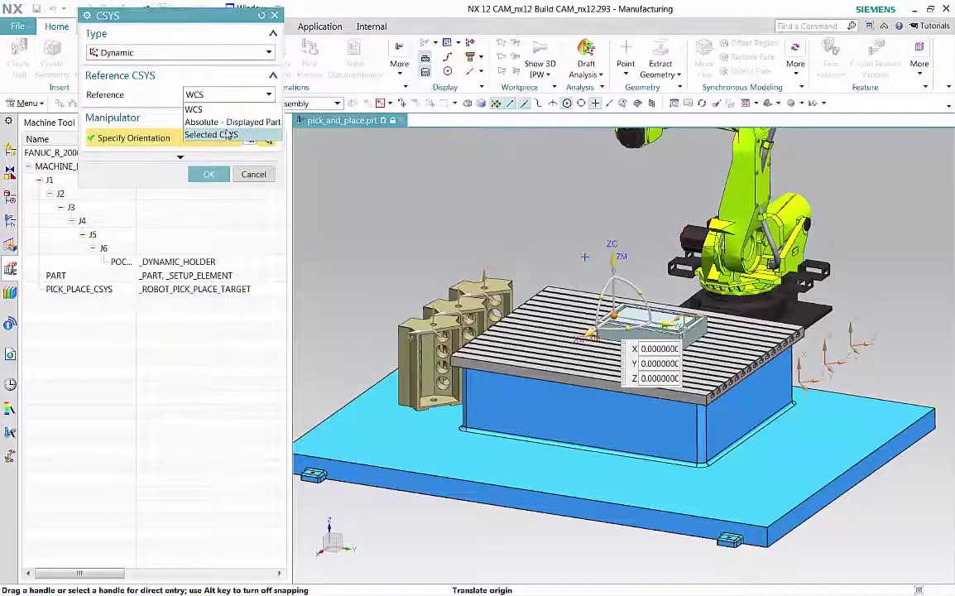
left_click(228, 135)
left_click(432, 263)
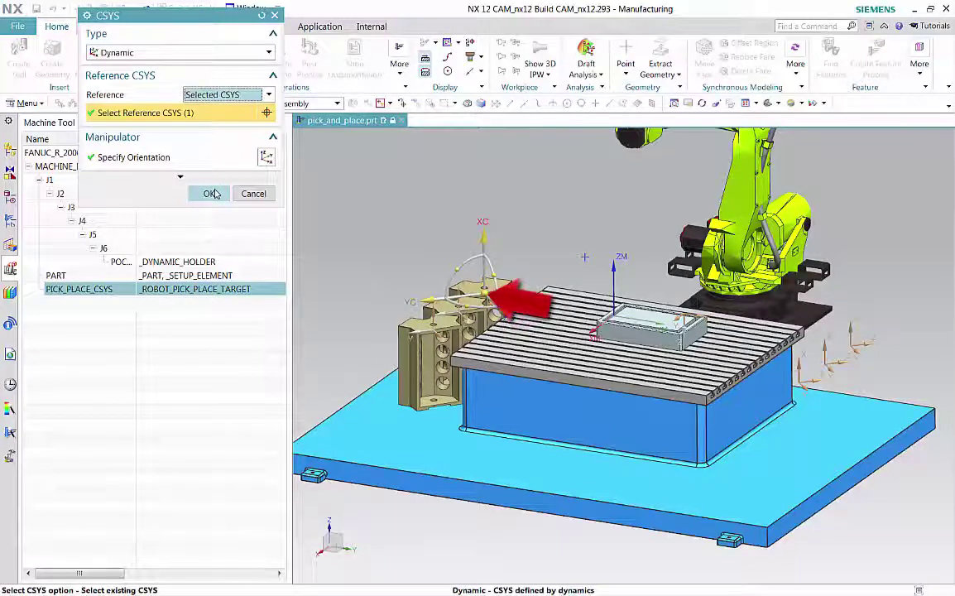
left_click(214, 194)
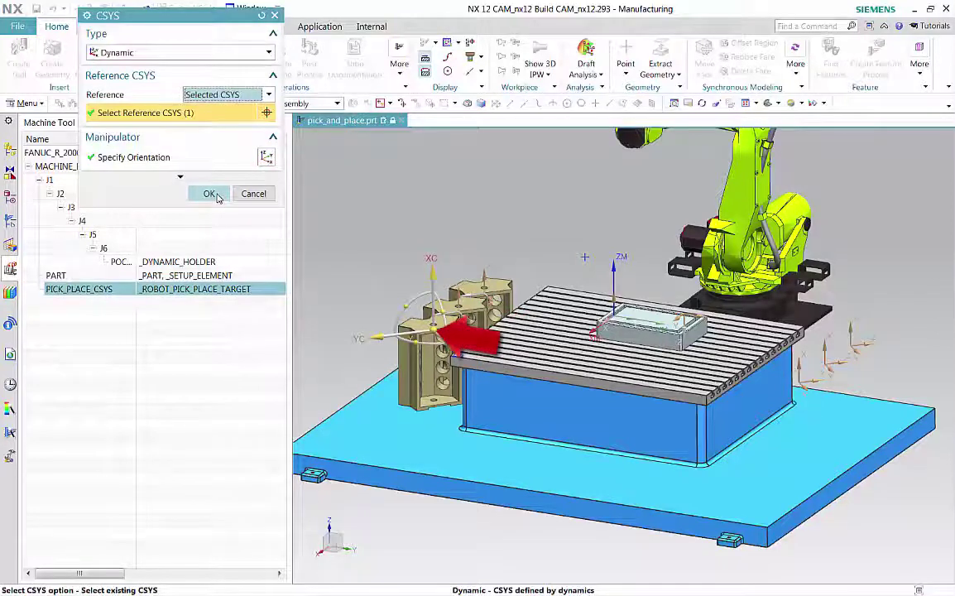
left_click(212, 193)
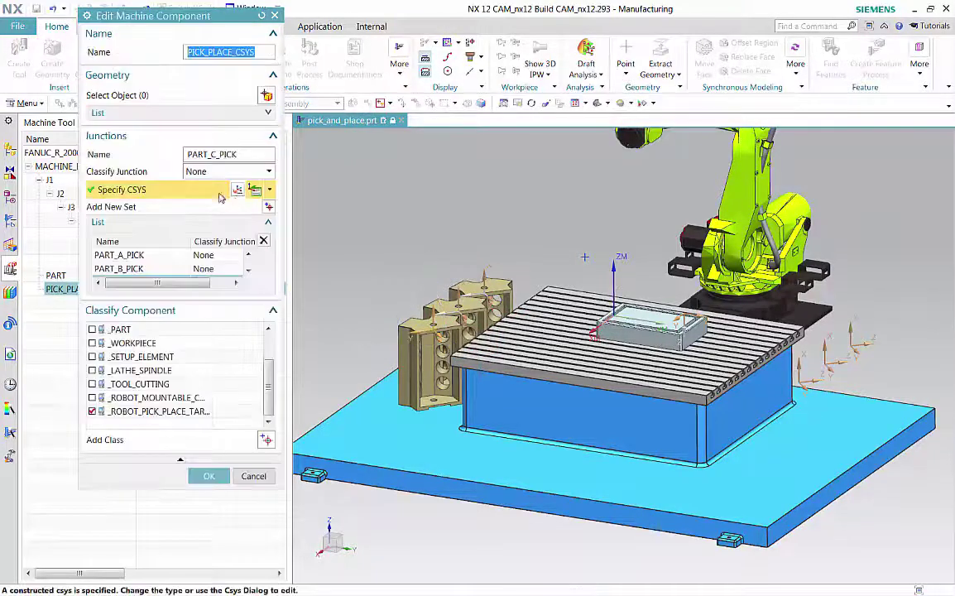
Add a PART_A place junction on the coordinate system beside the table's right end.
left_click(269, 207)
double_click(255, 154)
type("PART")
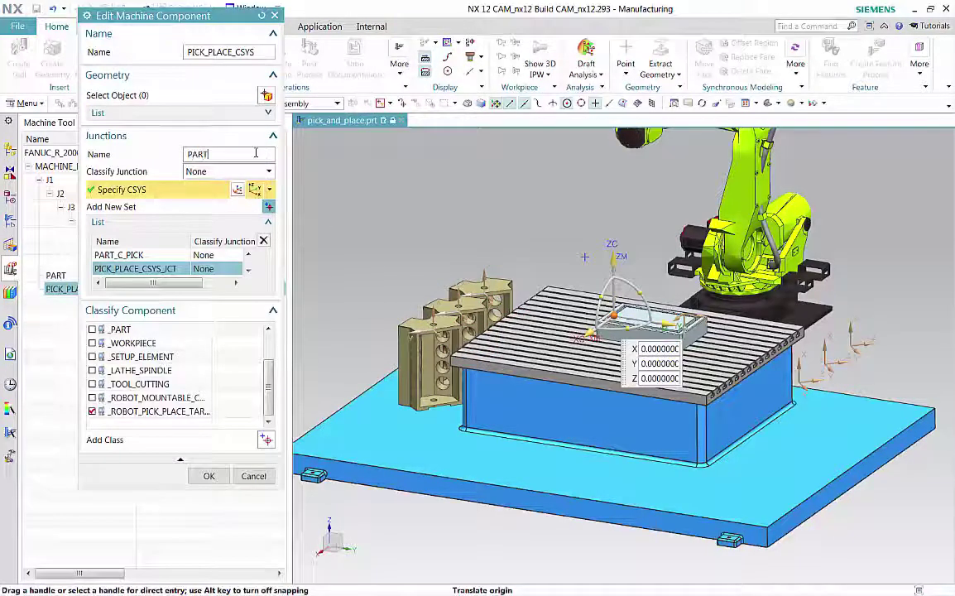
type("_A_PLACE")
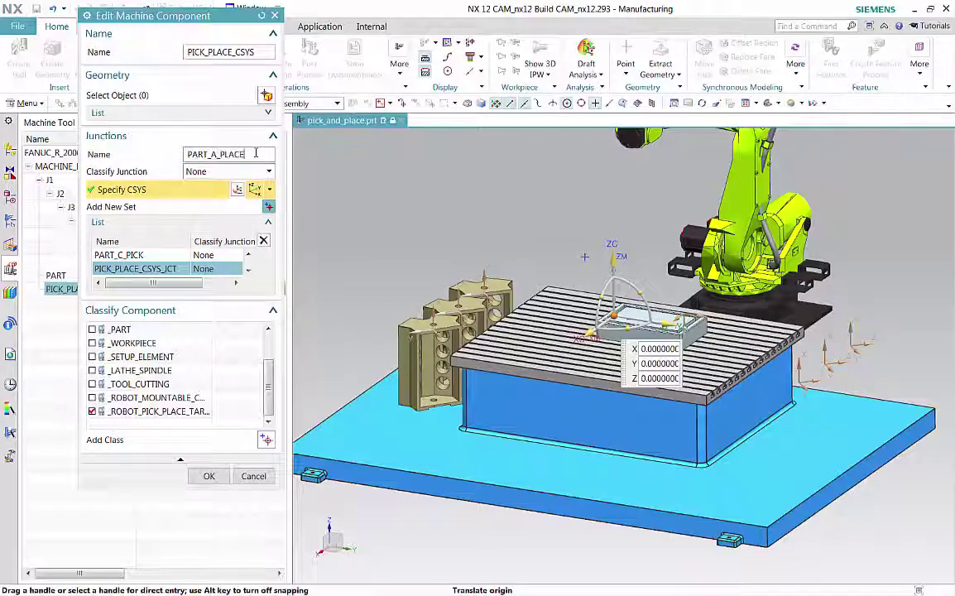
left_click(248, 187)
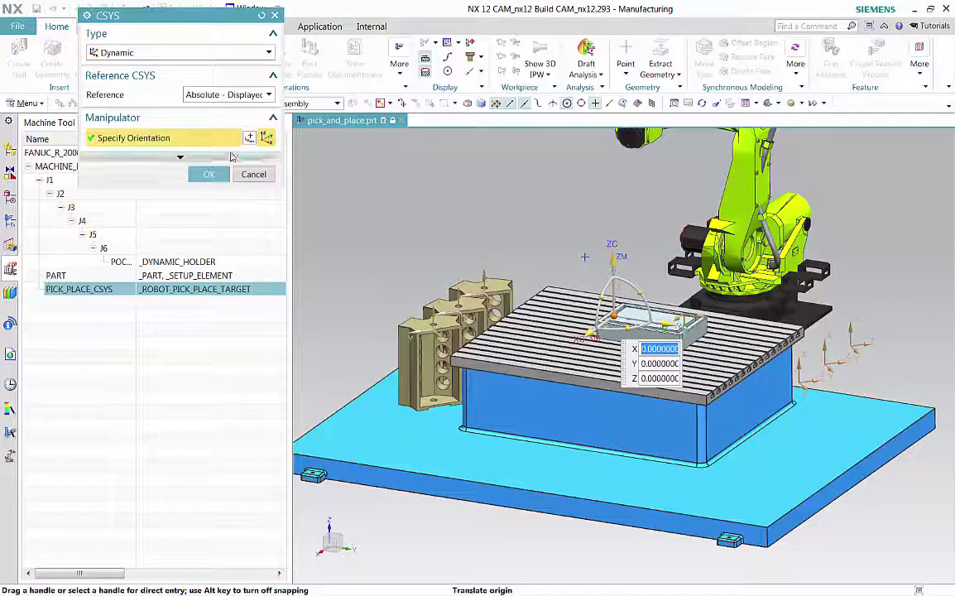
left_click(228, 95)
left_click(230, 132)
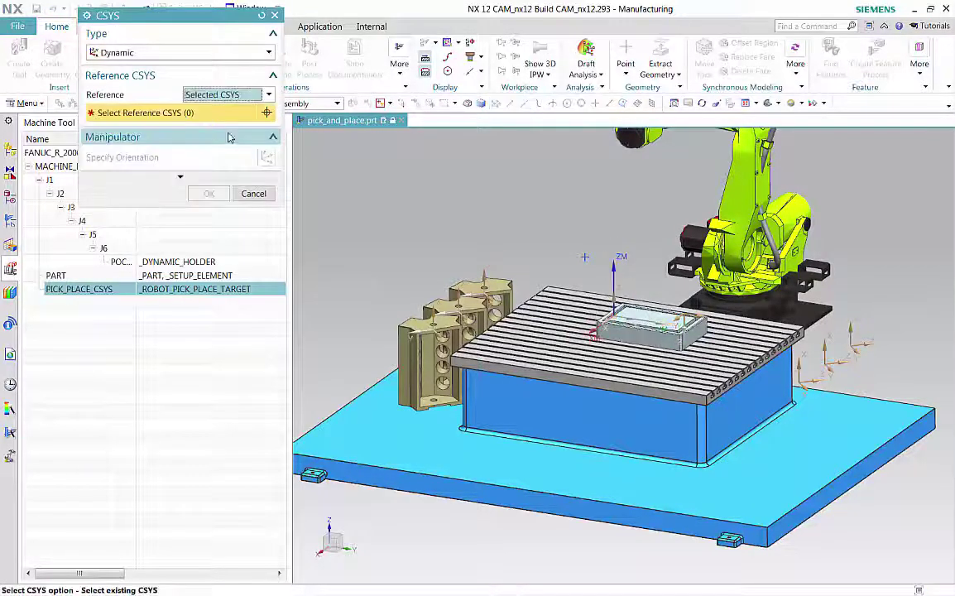
left_click(792, 381)
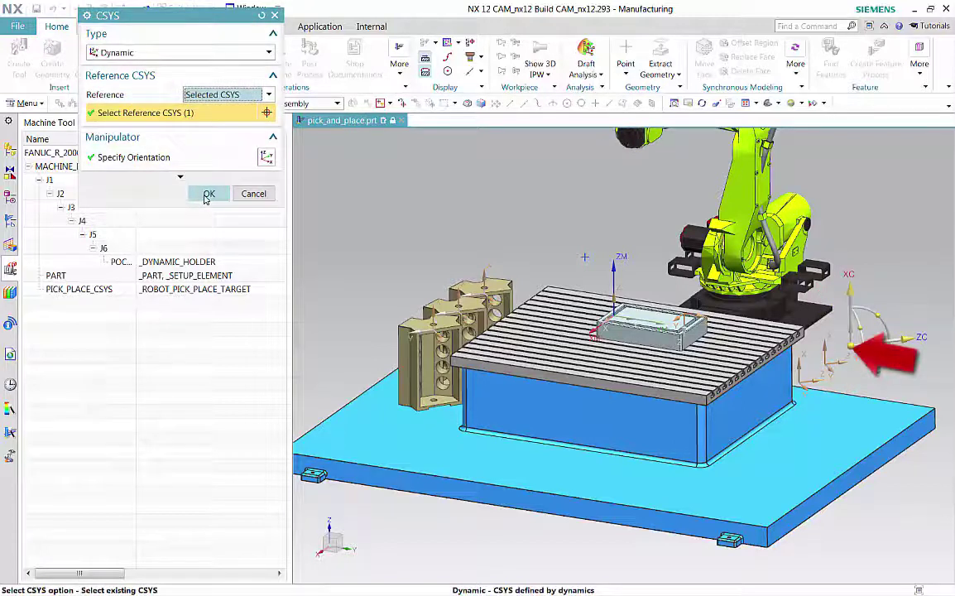
left_click(208, 196)
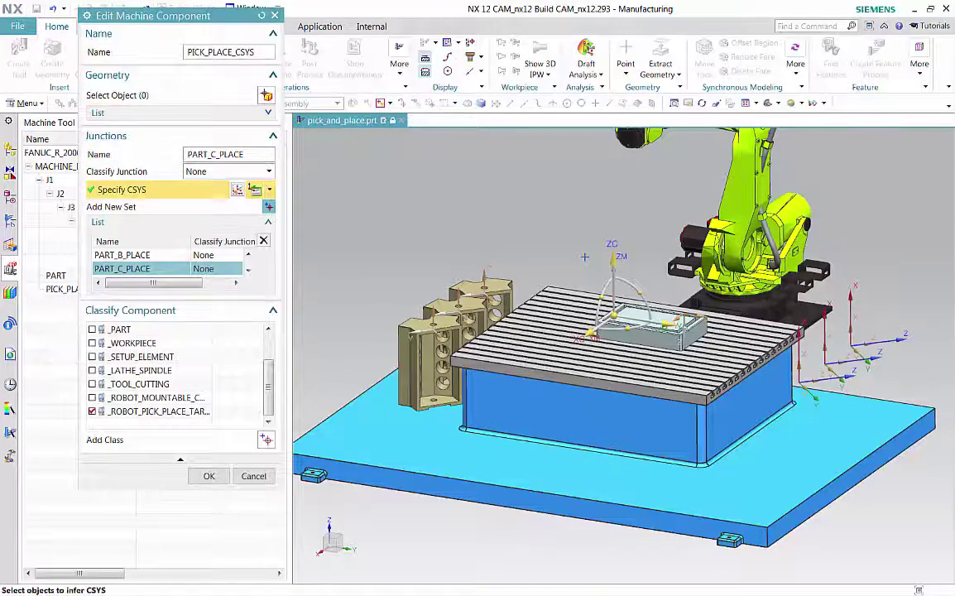
Add a MACHINE_STATION junction on the coordinate system of the table workpiece.
left_click(269, 206)
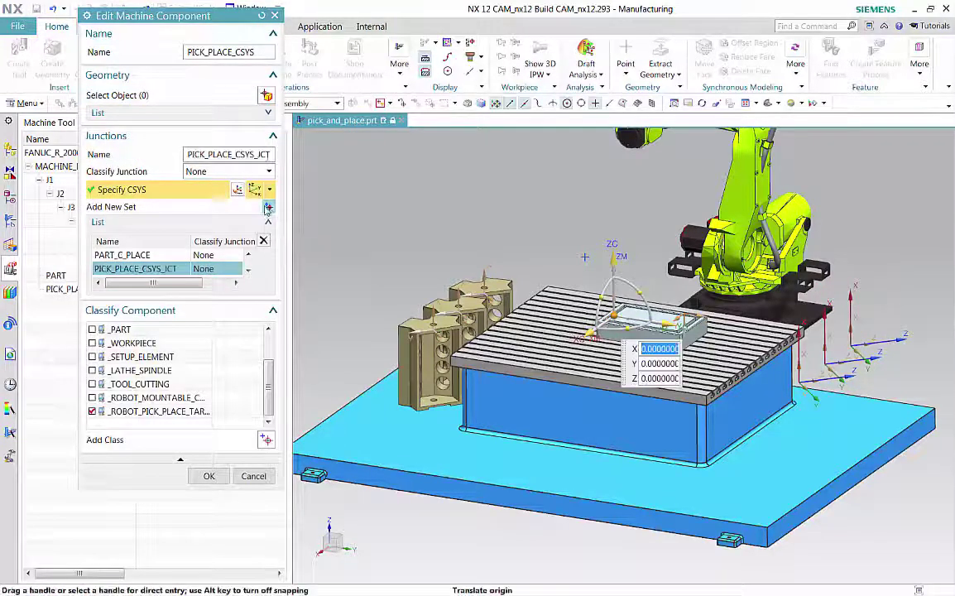
double_click(265, 154)
type("MACHINE_S")
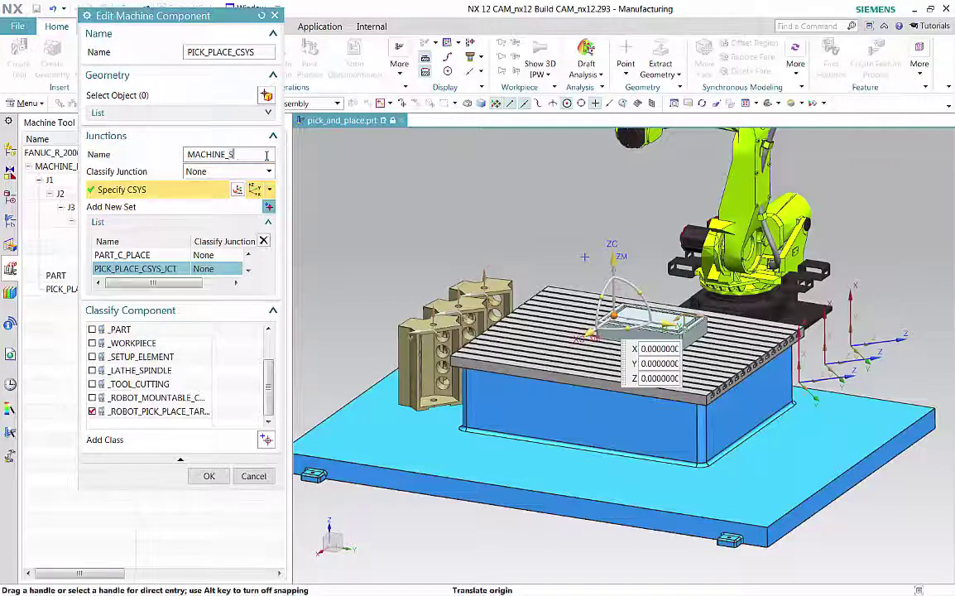
type("TATION")
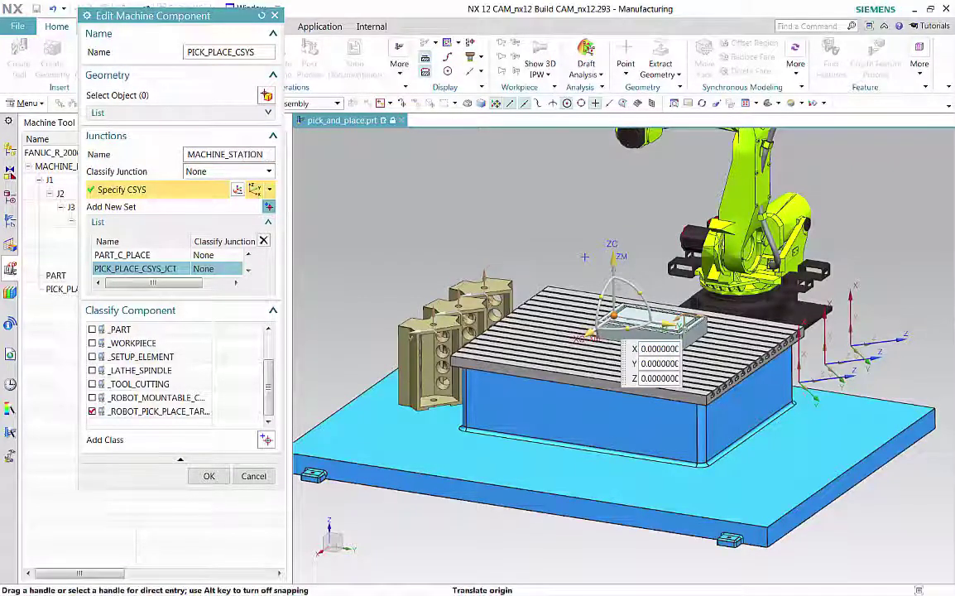
left_click(254, 188)
left_click(225, 95)
left_click(213, 119)
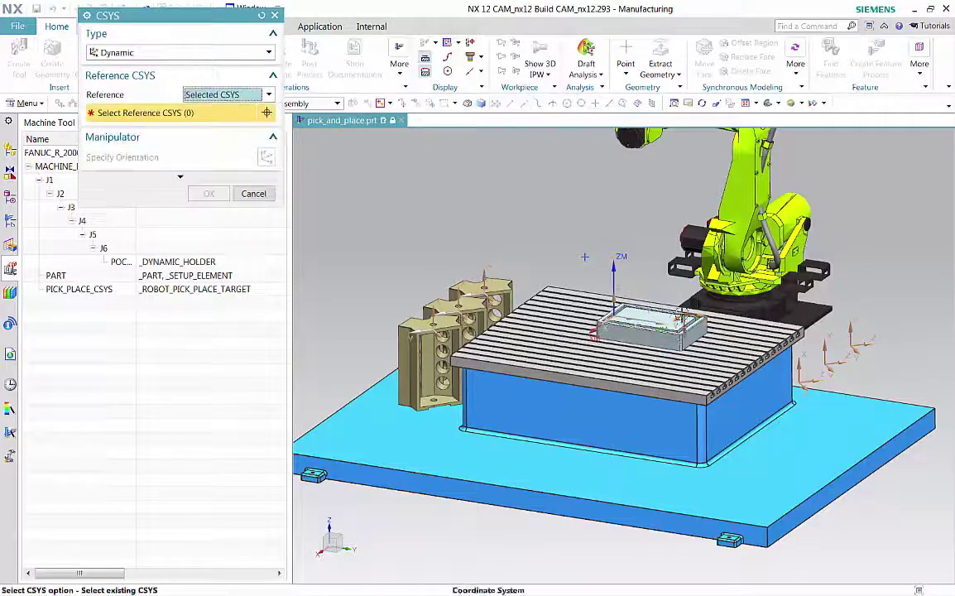
left_click(613, 290)
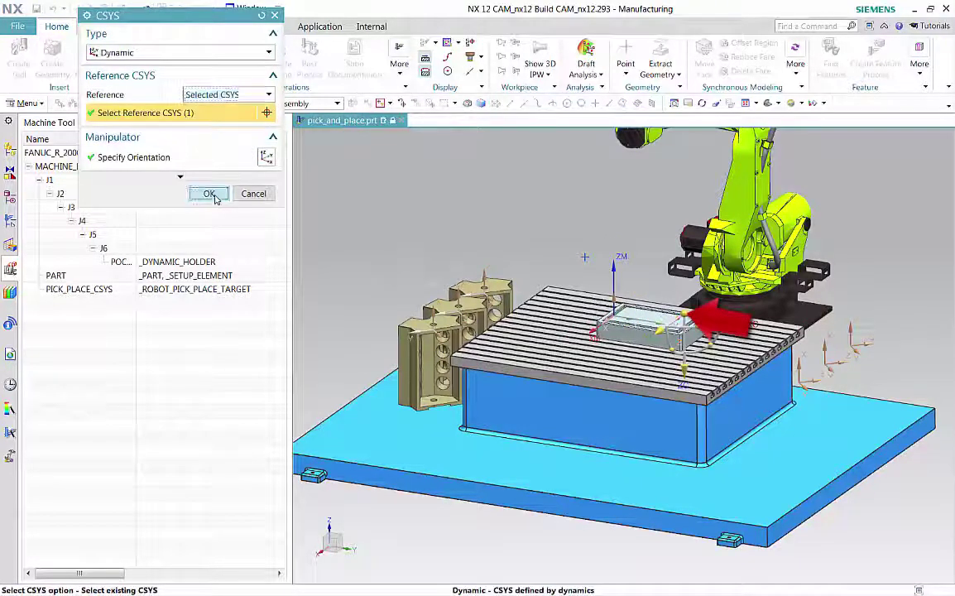
left_click(211, 195)
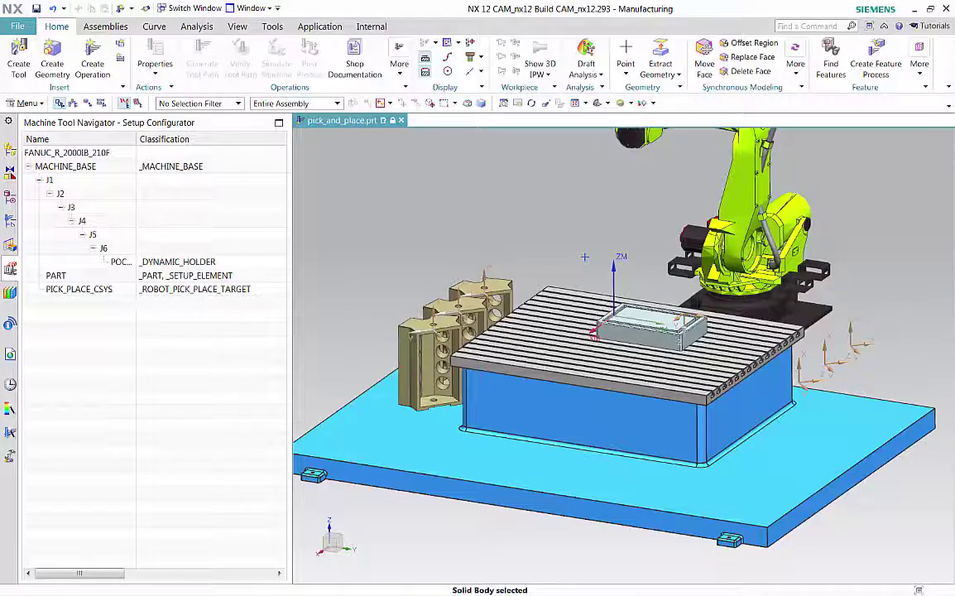
Create robot-mountable component PART_A under MACHINE_BASE, using the rearmost fixture part as its body.
right_click(93, 166)
mouse_move(121, 201)
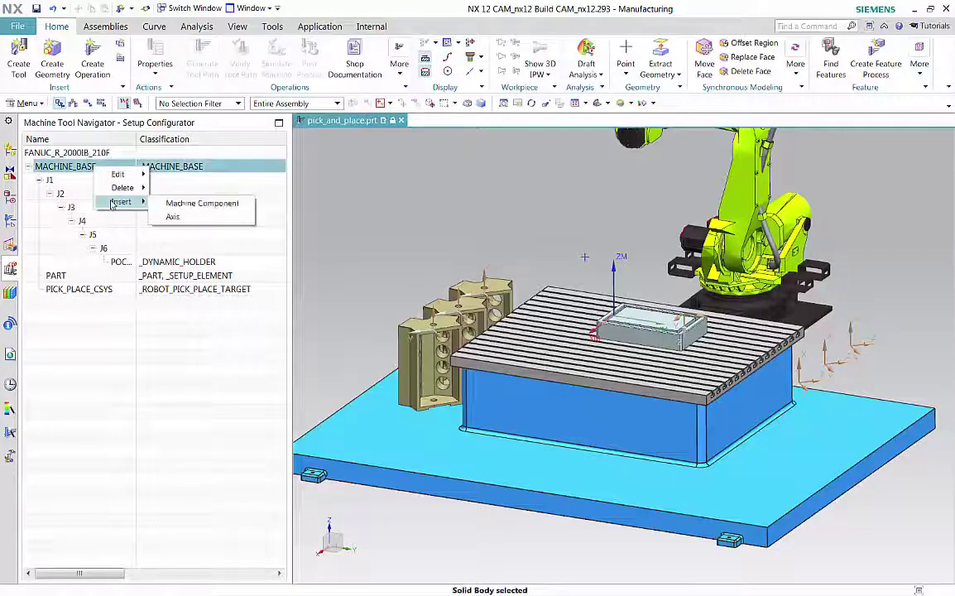
left_click(169, 204)
type("PART_A")
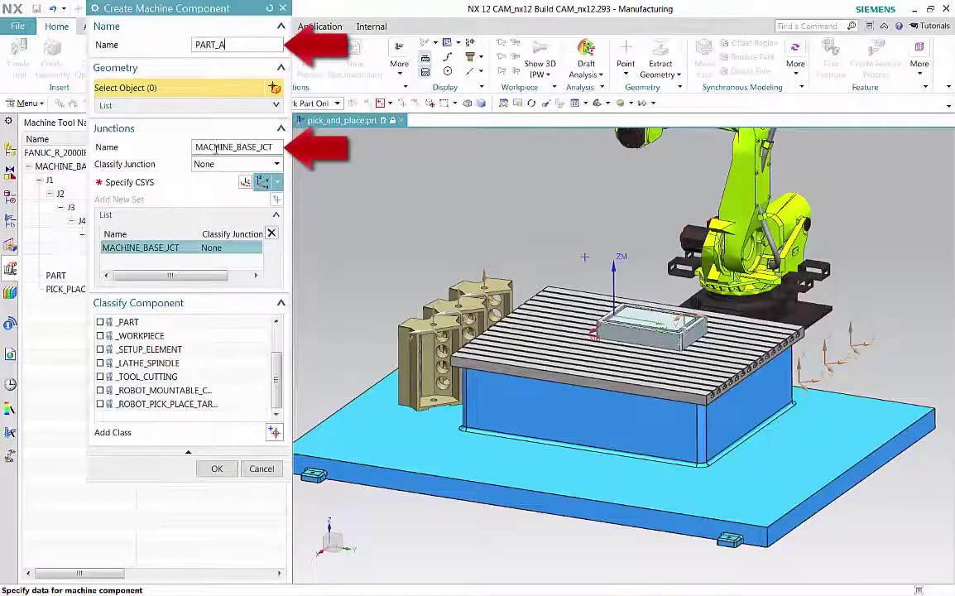
double_click(216, 147)
type("PART")
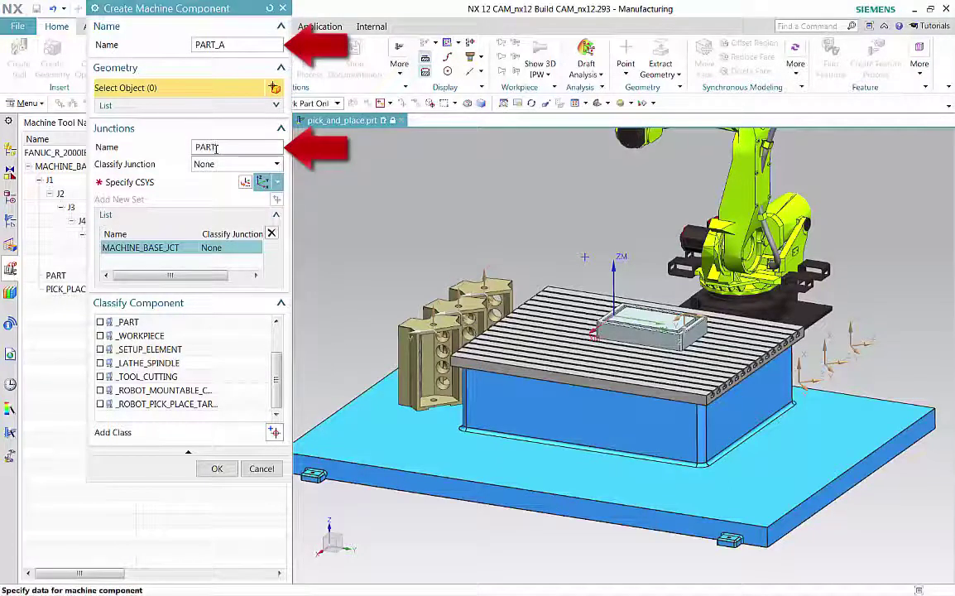
type("_A_JCT")
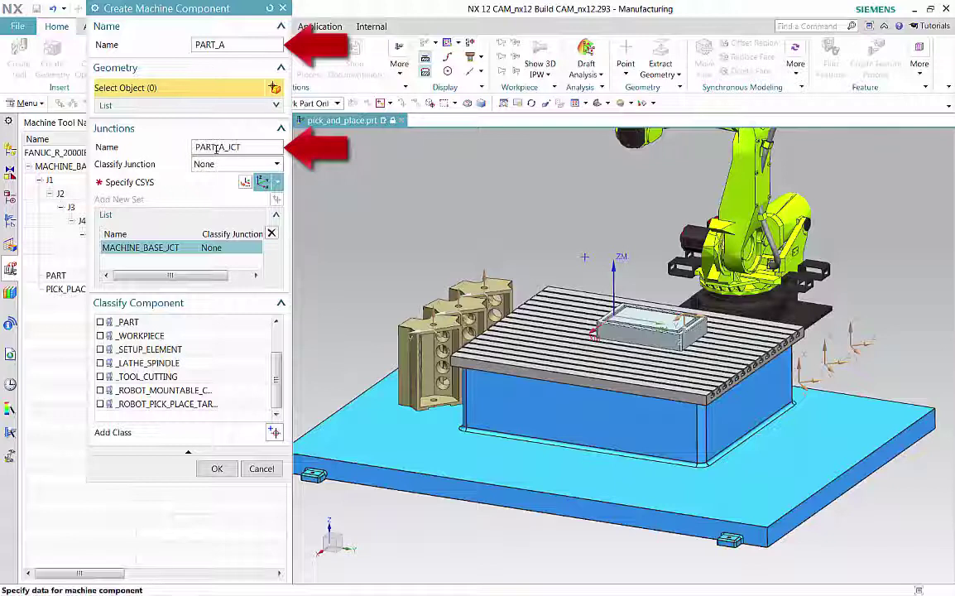
left_click(461, 283)
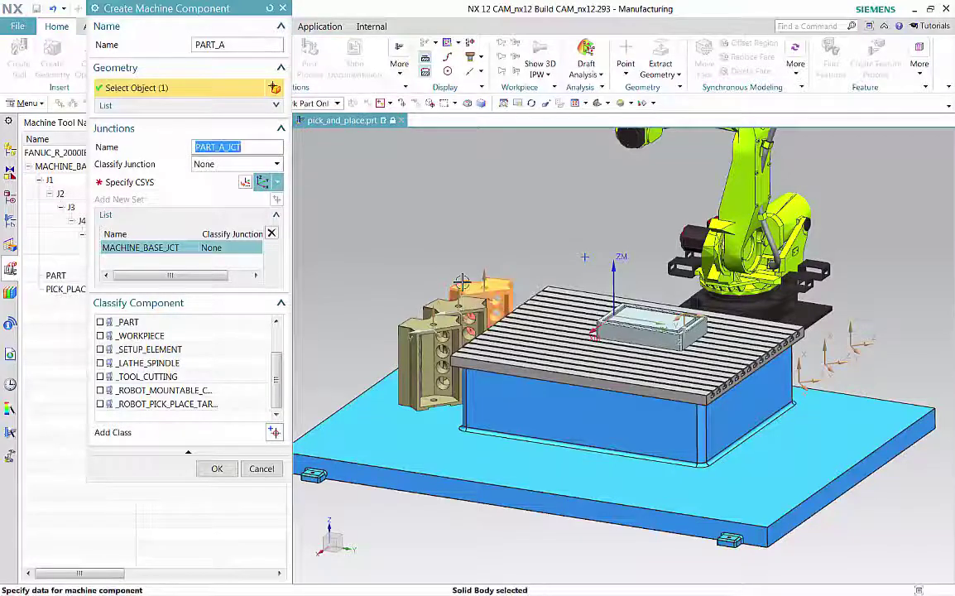
left_click(100, 390)
left_click(217, 468)
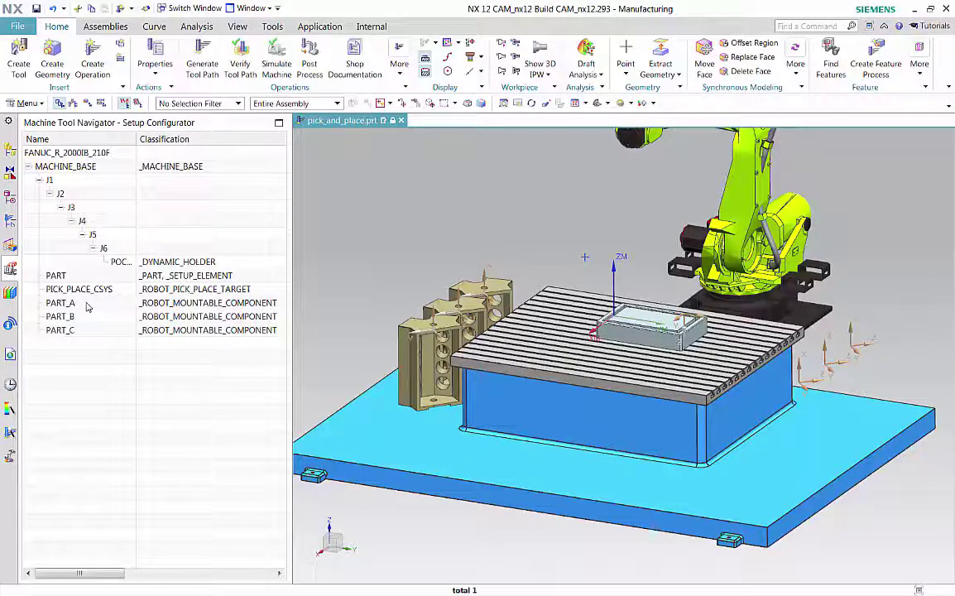
Check the fixture parts of PART_A, PART_B and PART_C, then show the Program Order view.
left_click(88, 305)
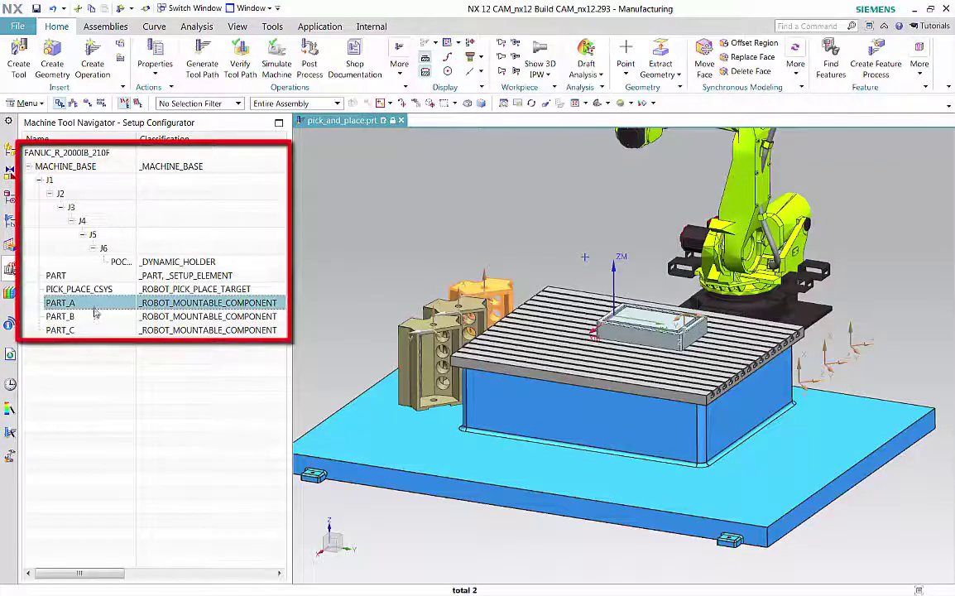
left_click(94, 318)
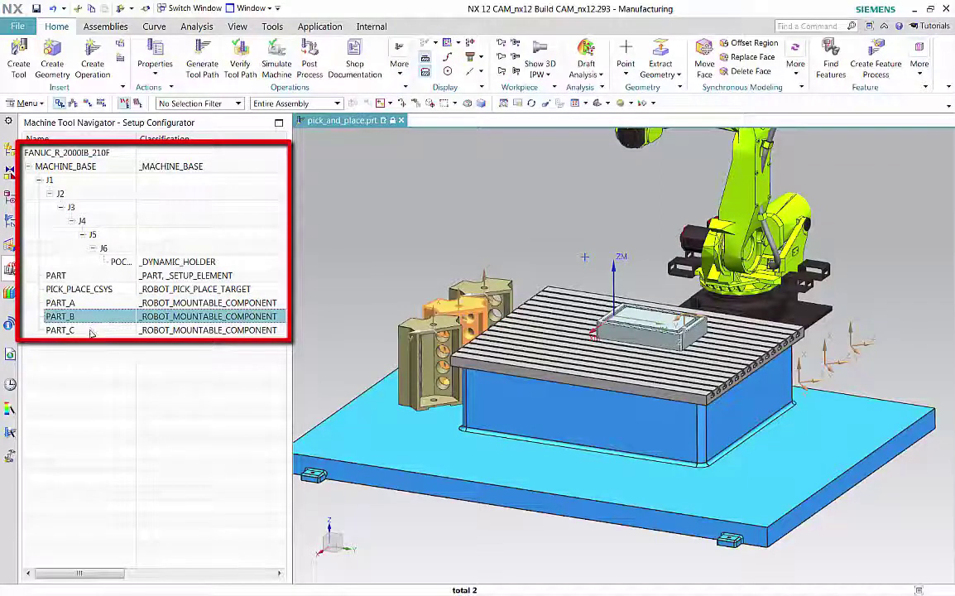
left_click(91, 331)
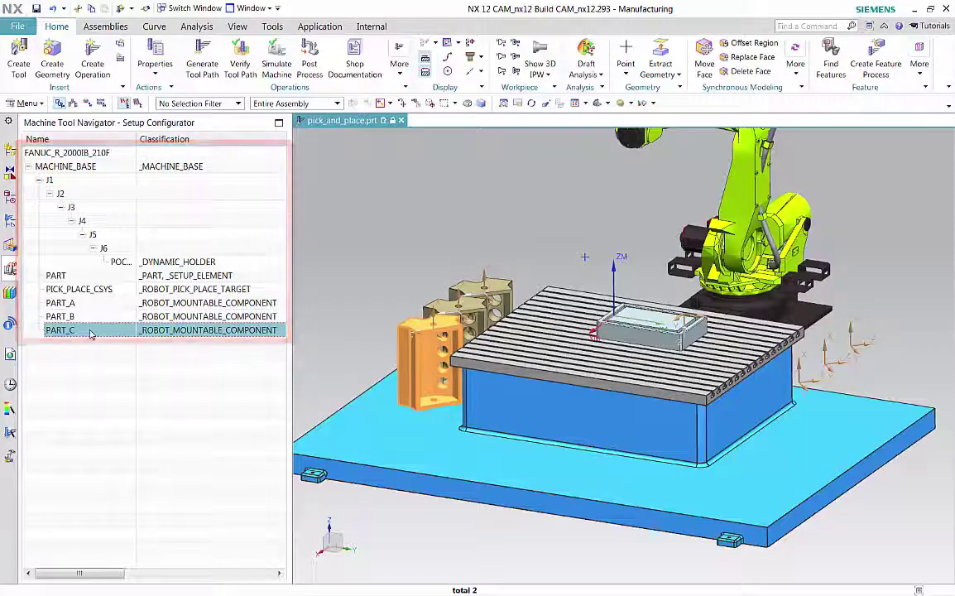
left_click(10, 222)
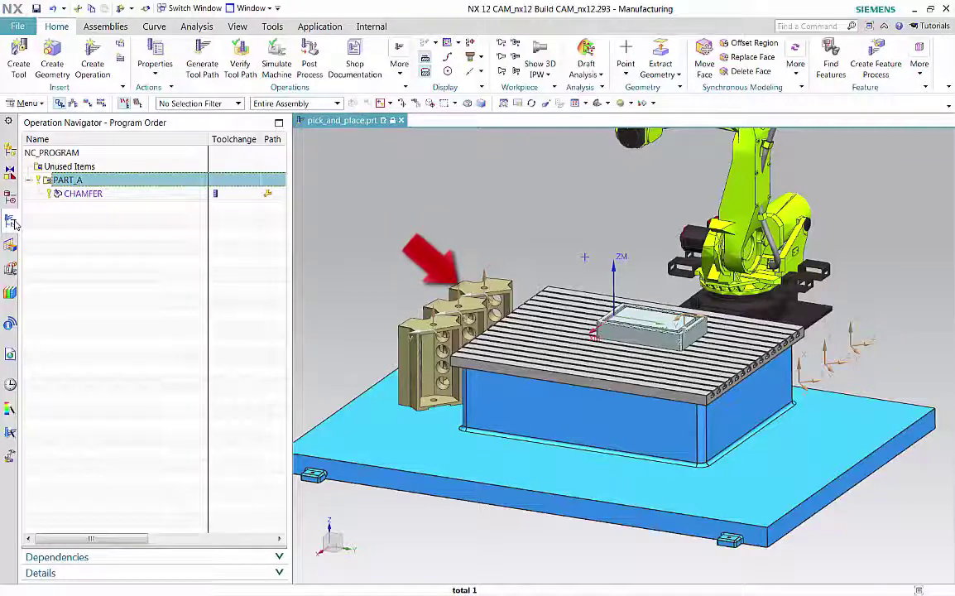
Create robot operation PICK_UP_TOOL with FAKE_TOOL as its tool.
left_click(90, 66)
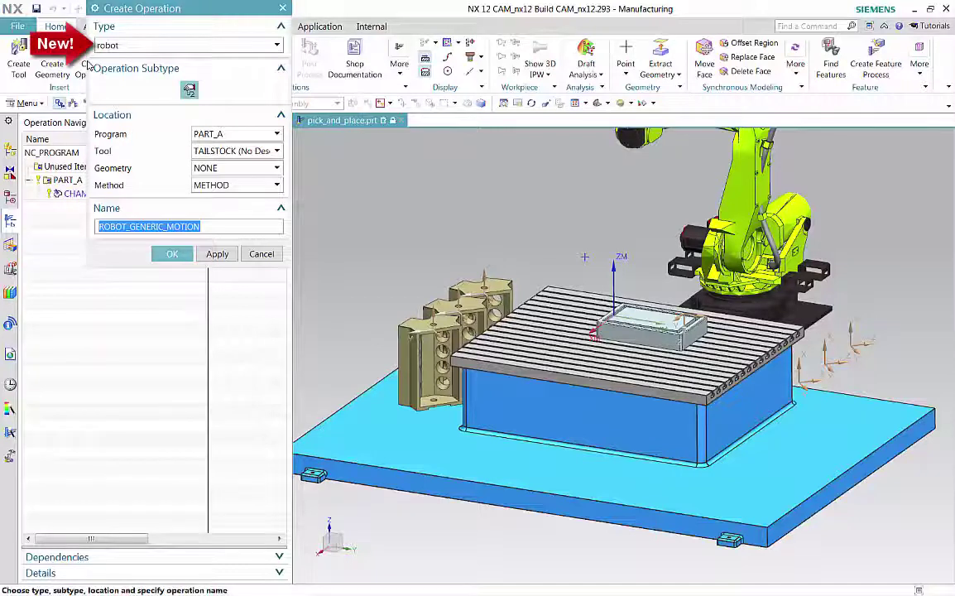
left_click(201, 152)
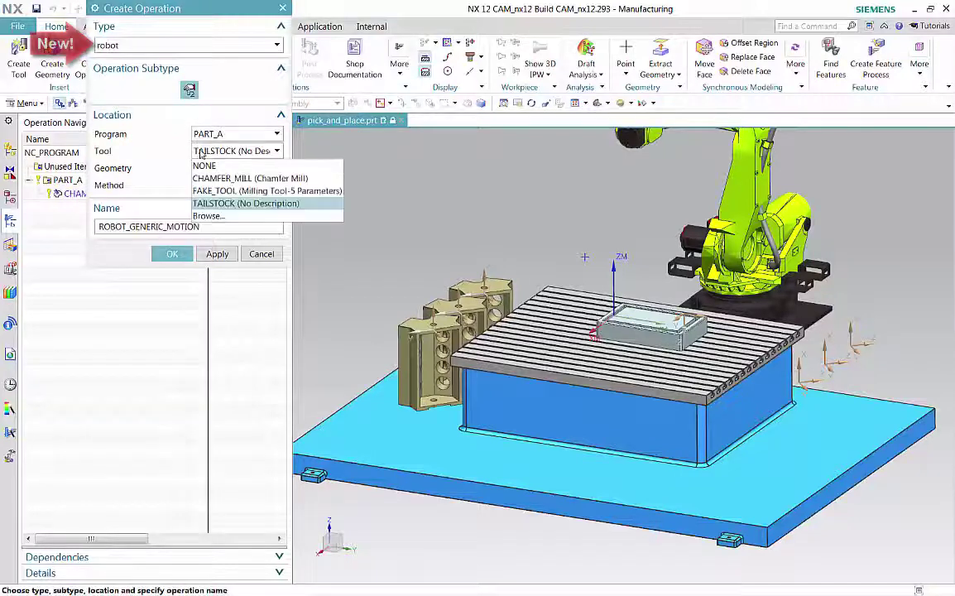
left_click(205, 190)
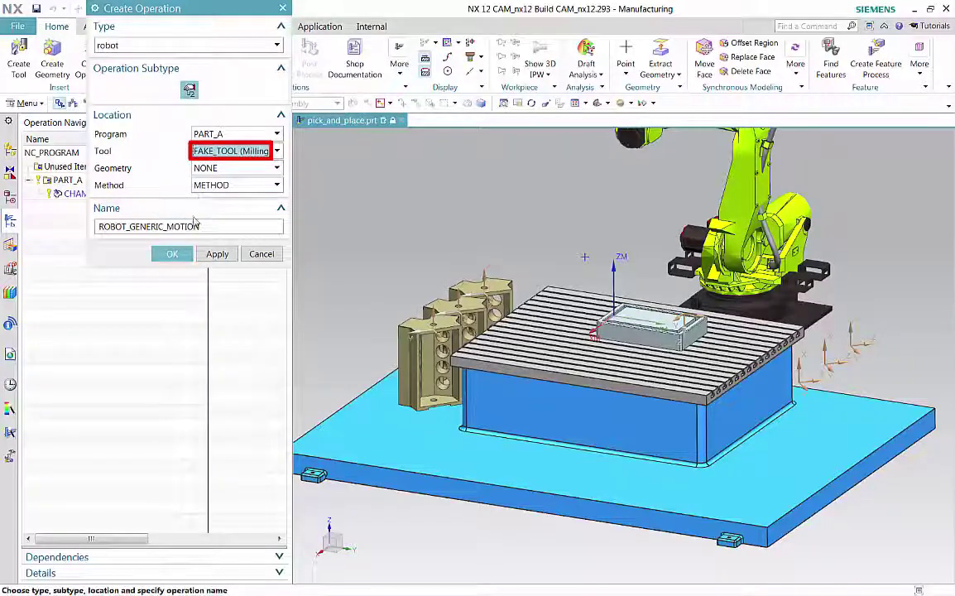
double_click(195, 225)
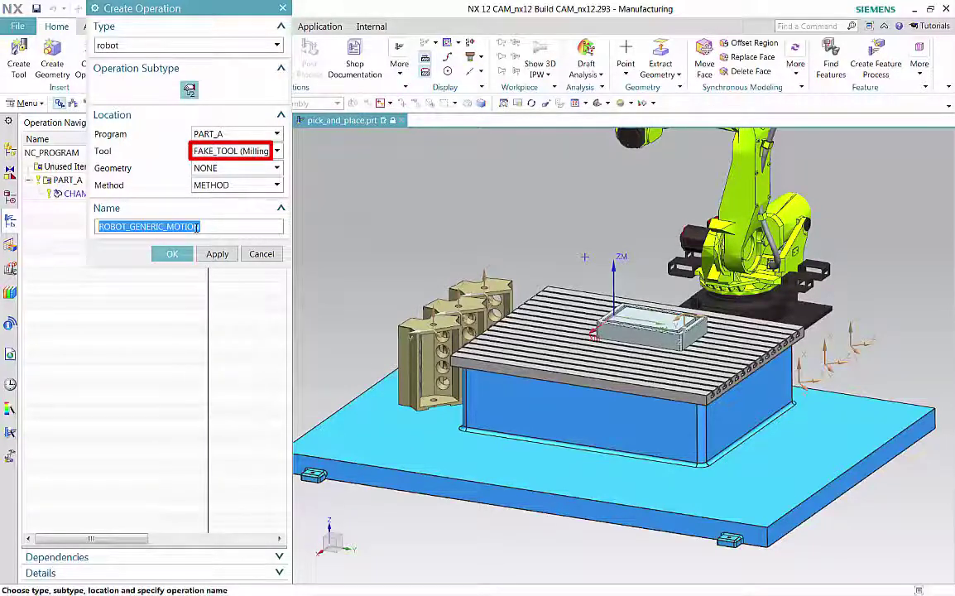
type("PI")
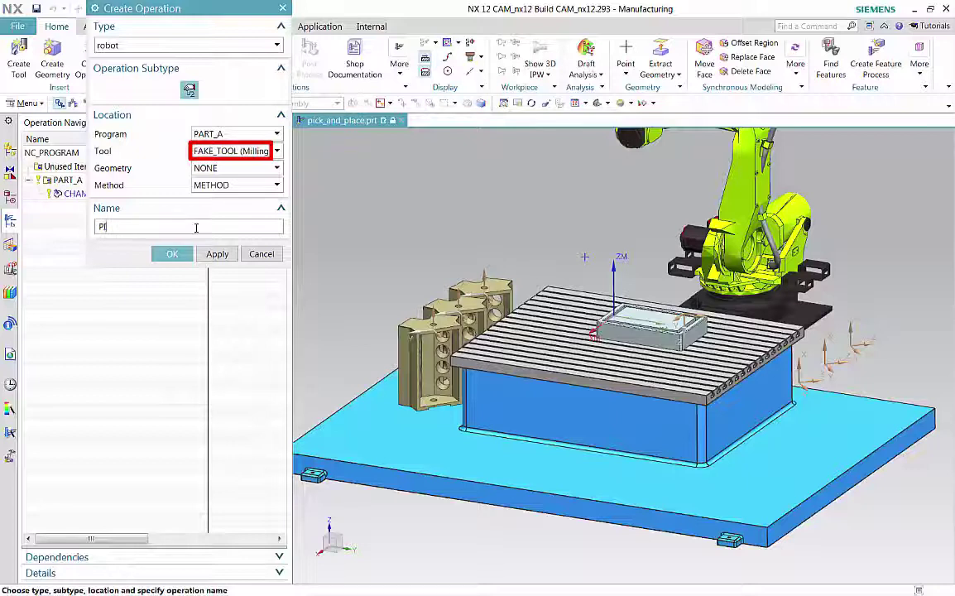
type("CK_UP_TOOL")
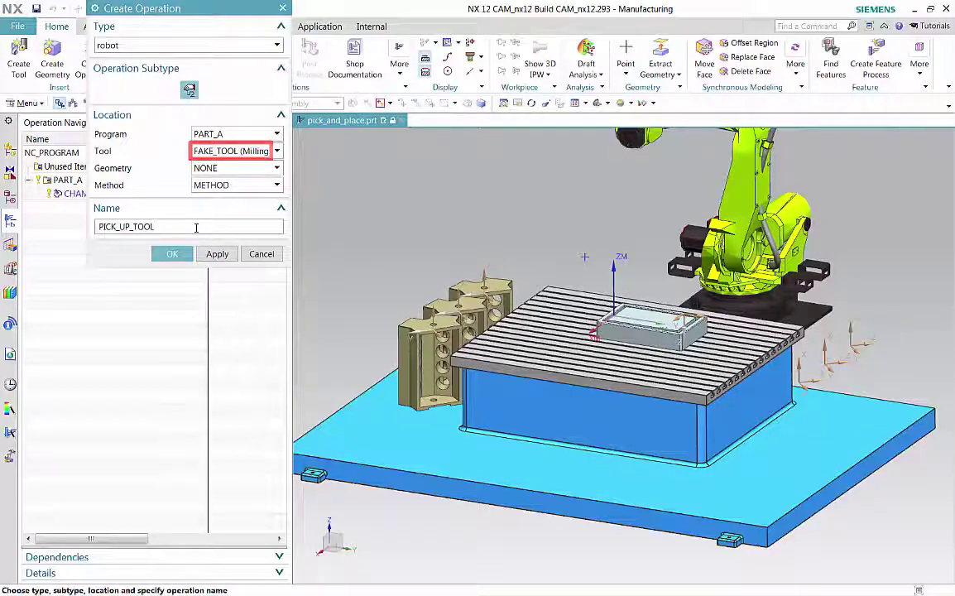
left_click(172, 253)
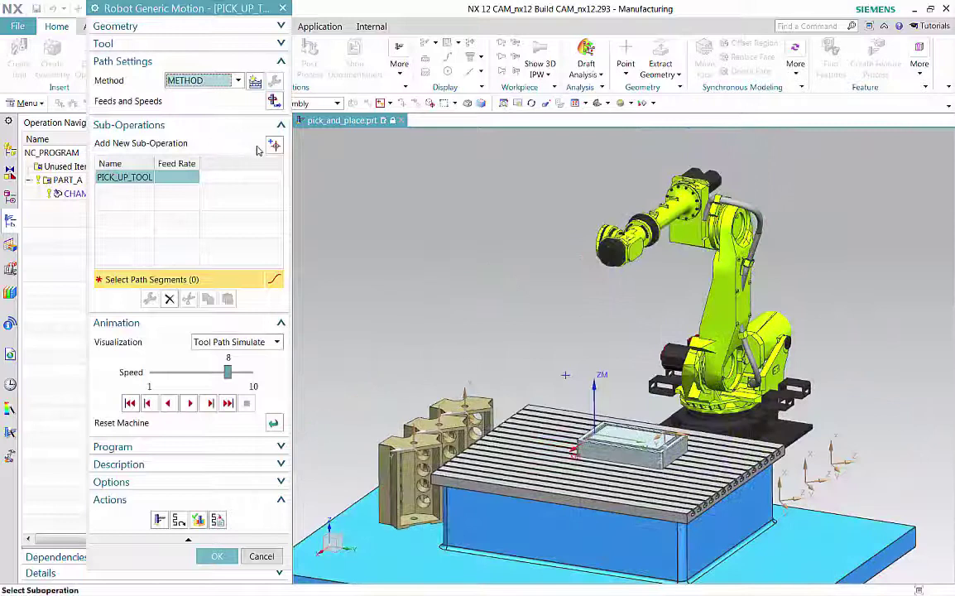
Add a Robot Pose Target sub-operation named 'initial position'.
left_click(273, 146)
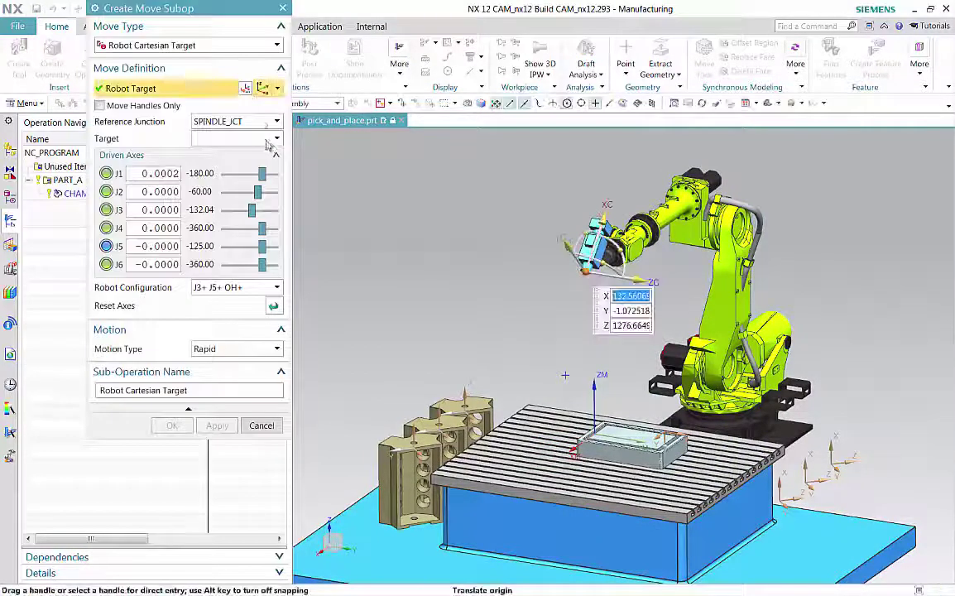
left_click(240, 47)
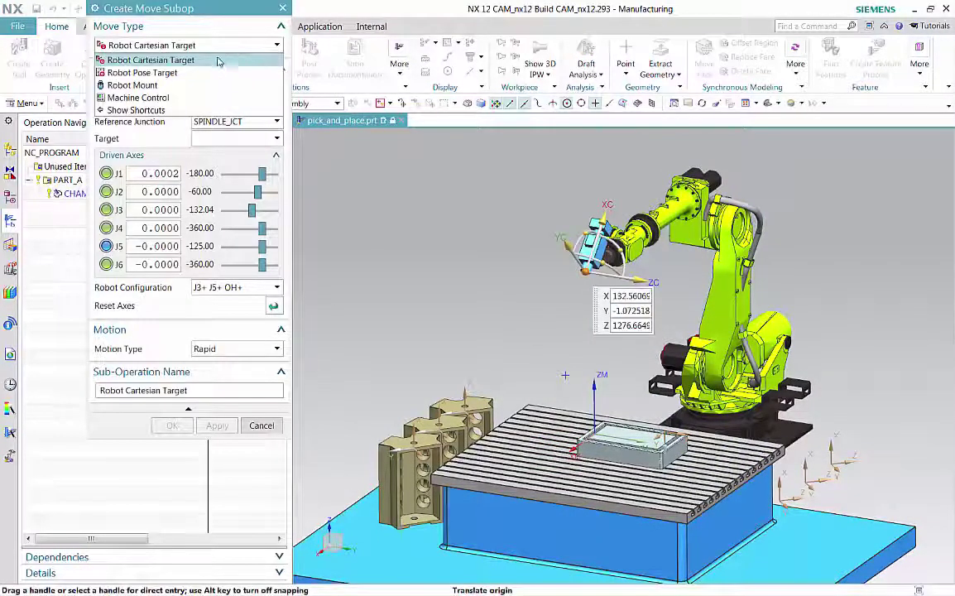
left_click(209, 73)
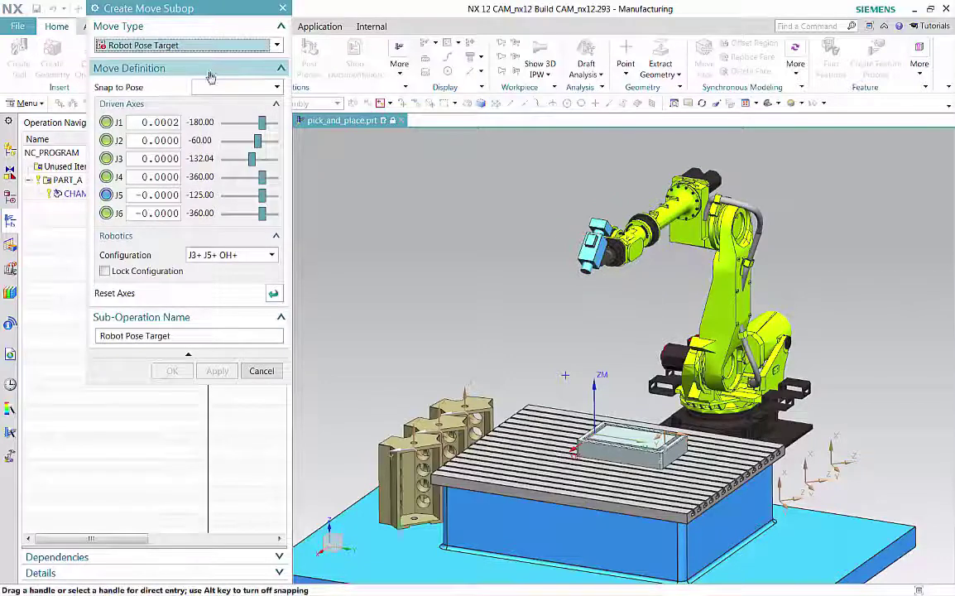
triple_click(177, 336)
type("in")
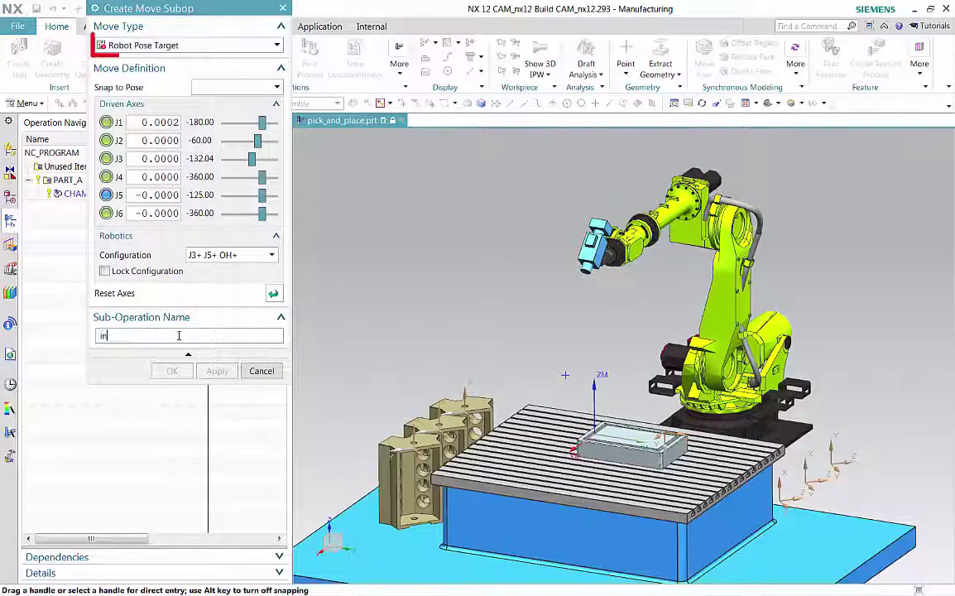
type("itial")
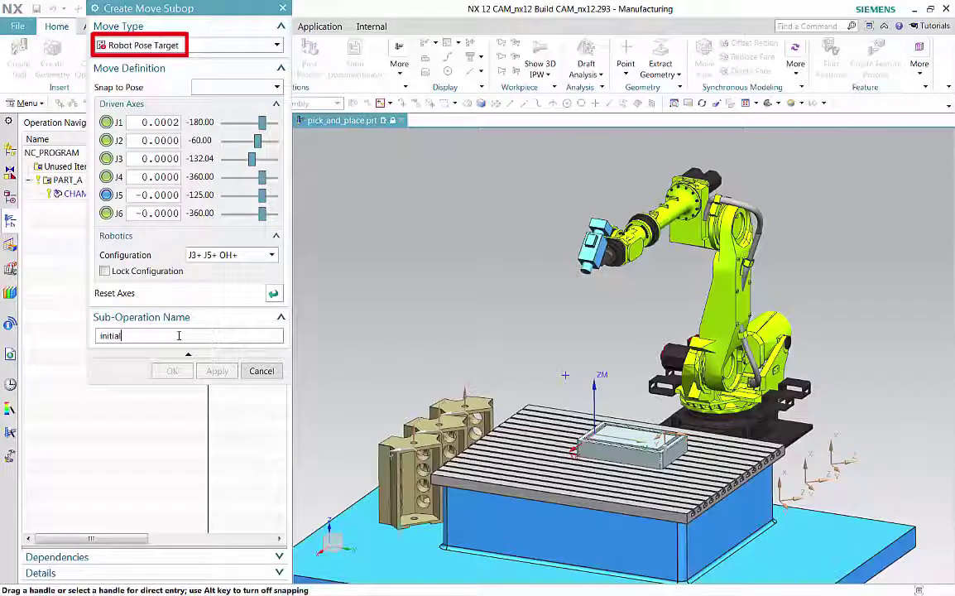
type(" position")
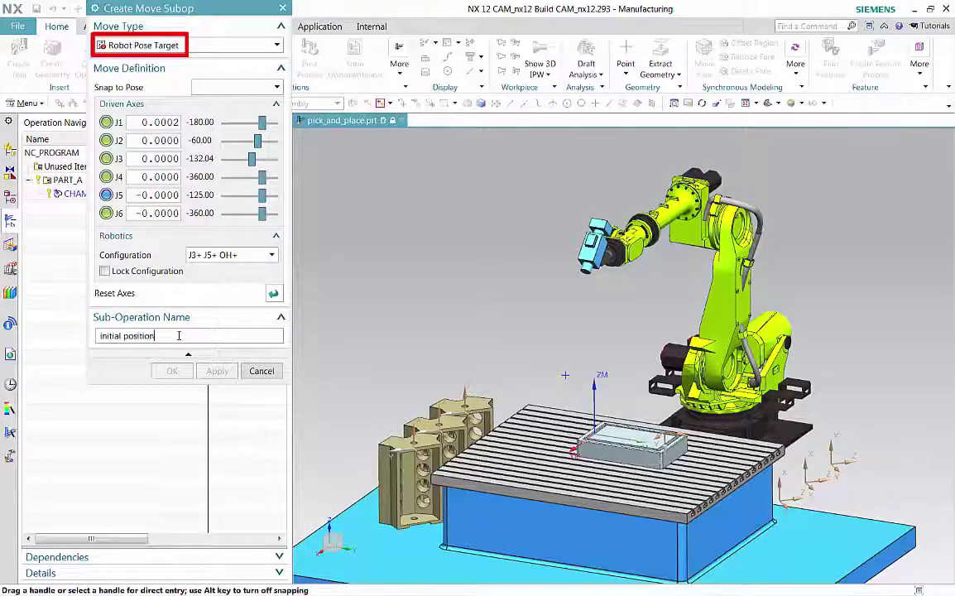
key("Return")
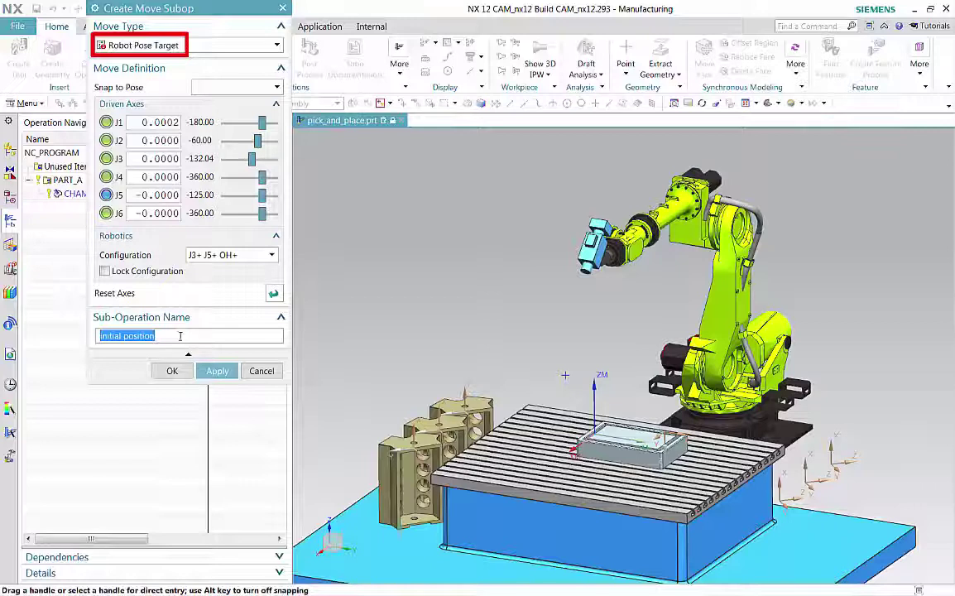
left_click(217, 370)
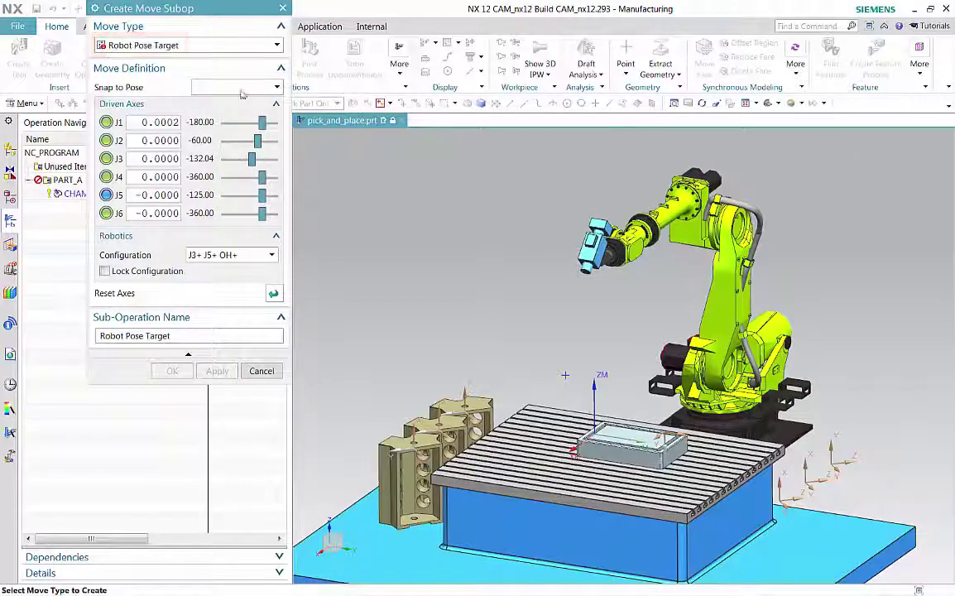
Add Cartesian sub-move 'move to home' with J3+ J5- OH+, snapped to the point, tool pointing down.
left_click(240, 46)
left_click(234, 59)
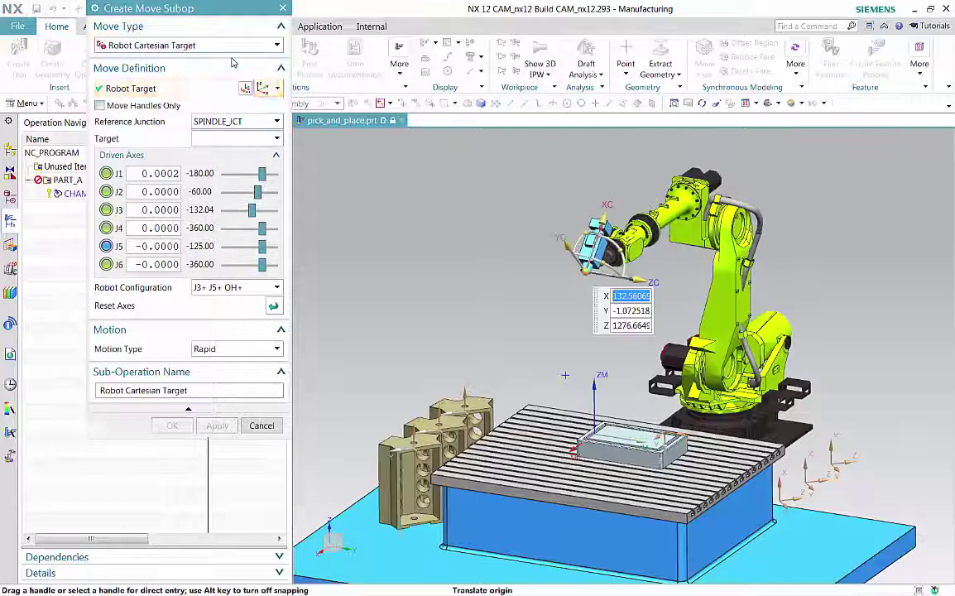
left_click(253, 287)
left_click(235, 365)
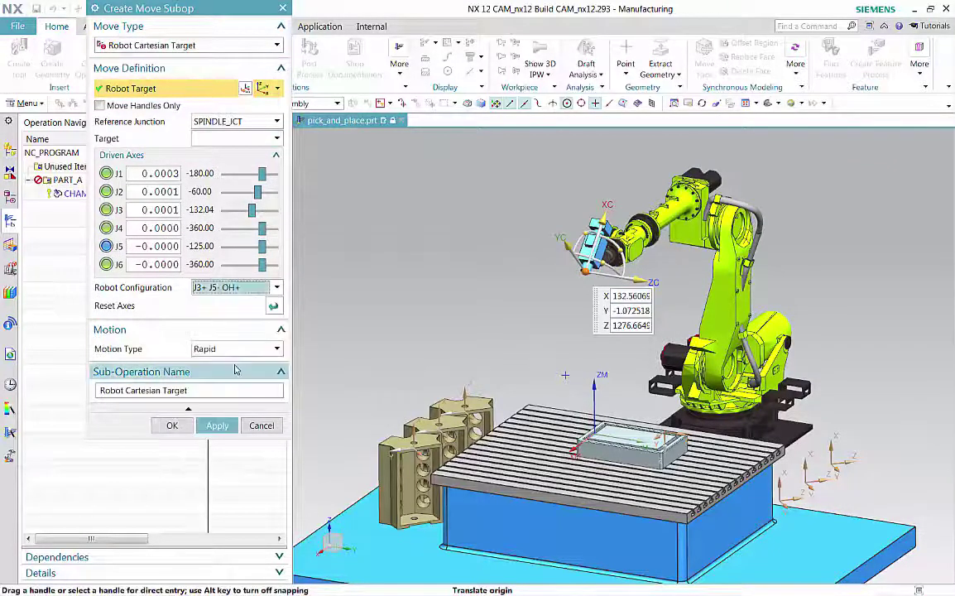
triple_click(228, 390)
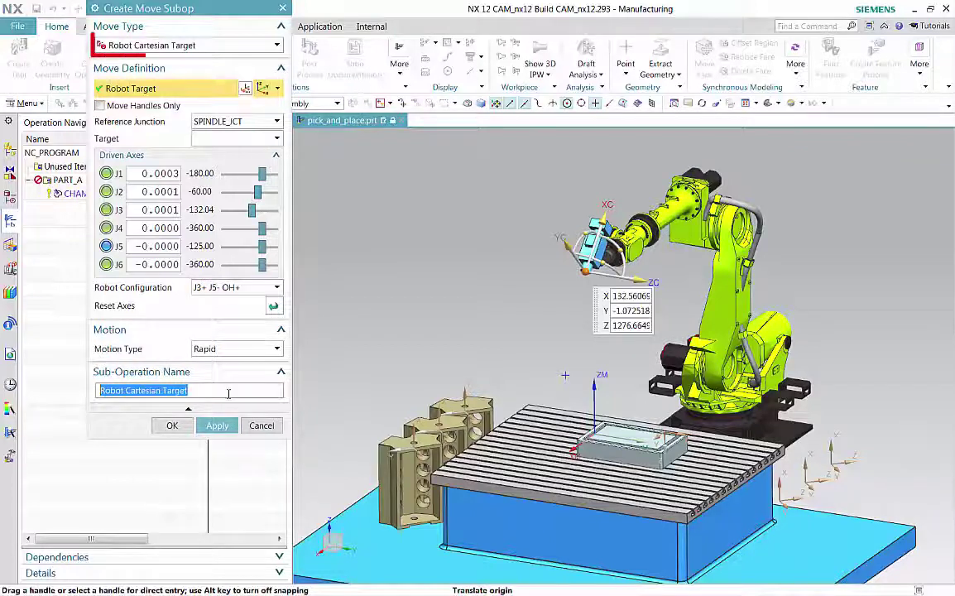
type("move to home")
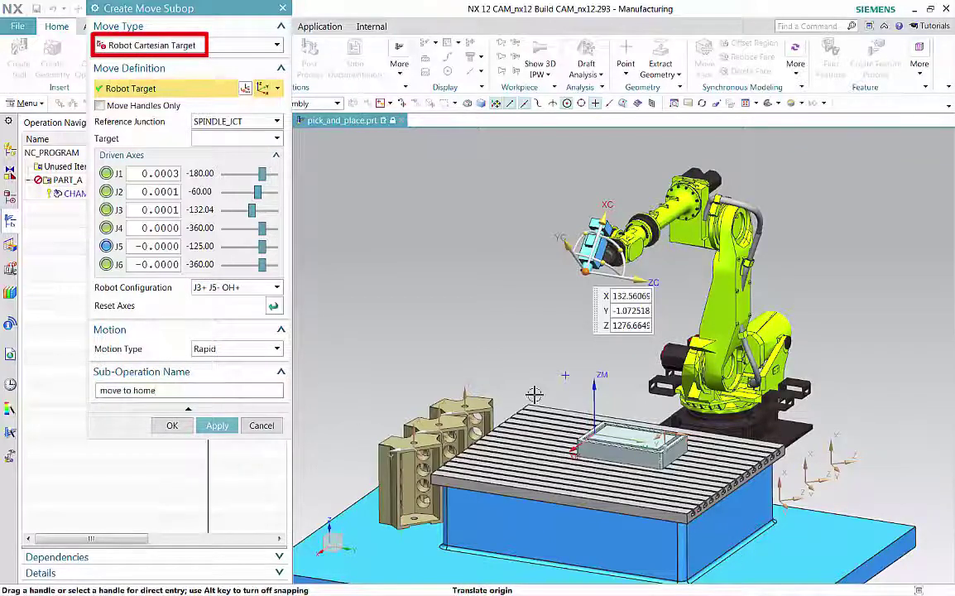
left_click(578, 364)
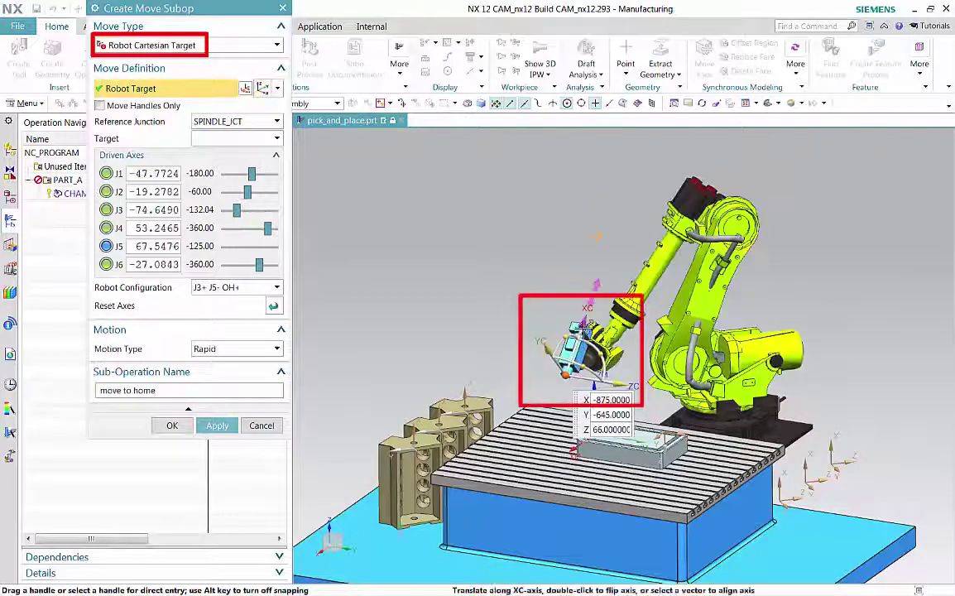
left_click(581, 324)
left_click_drag(580, 325, 422, 547)
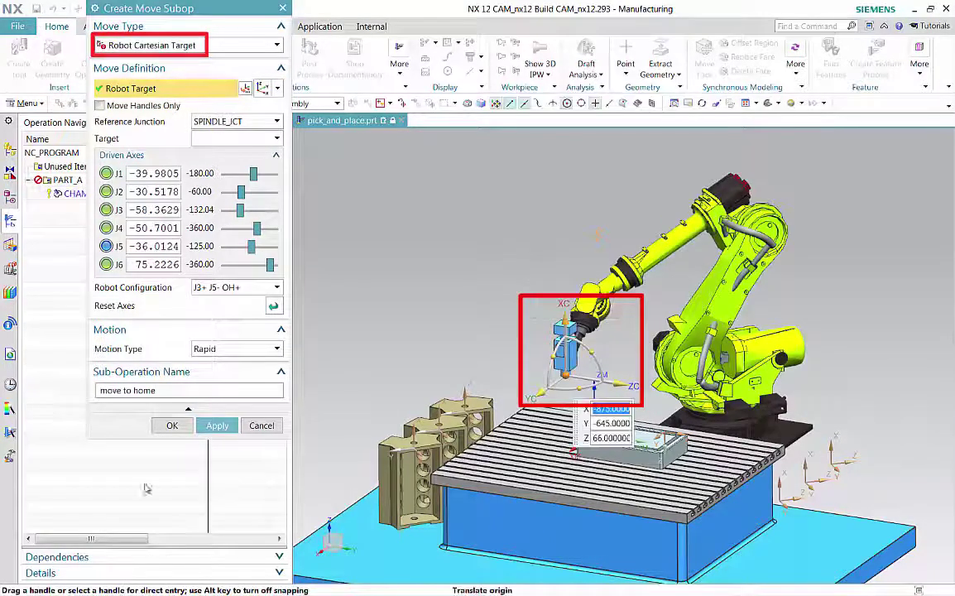
left_click(217, 425)
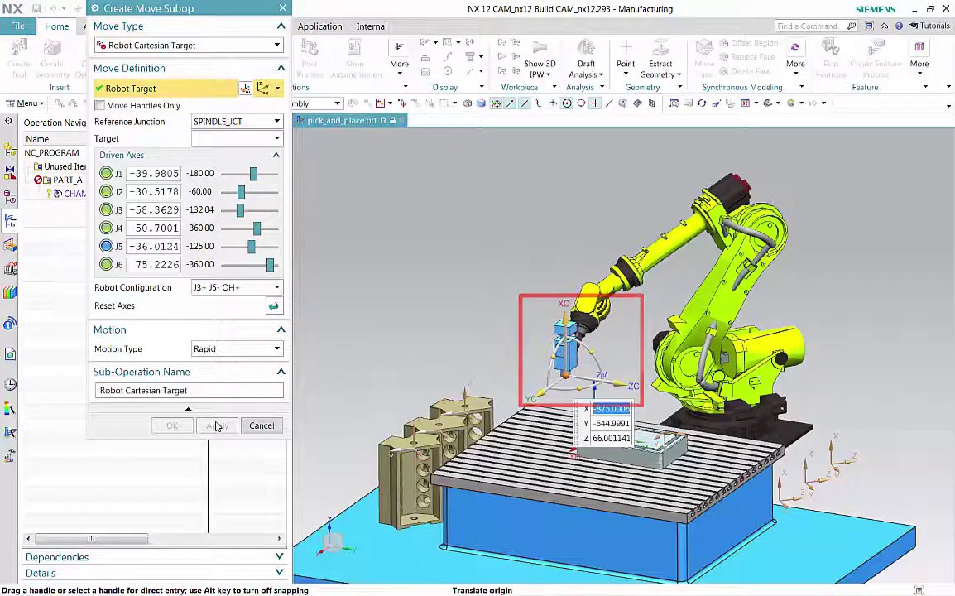
Set up an Engage sub-move 'engage tool' offset back along XC.
left_click(211, 348)
left_click(233, 377)
triple_click(189, 390)
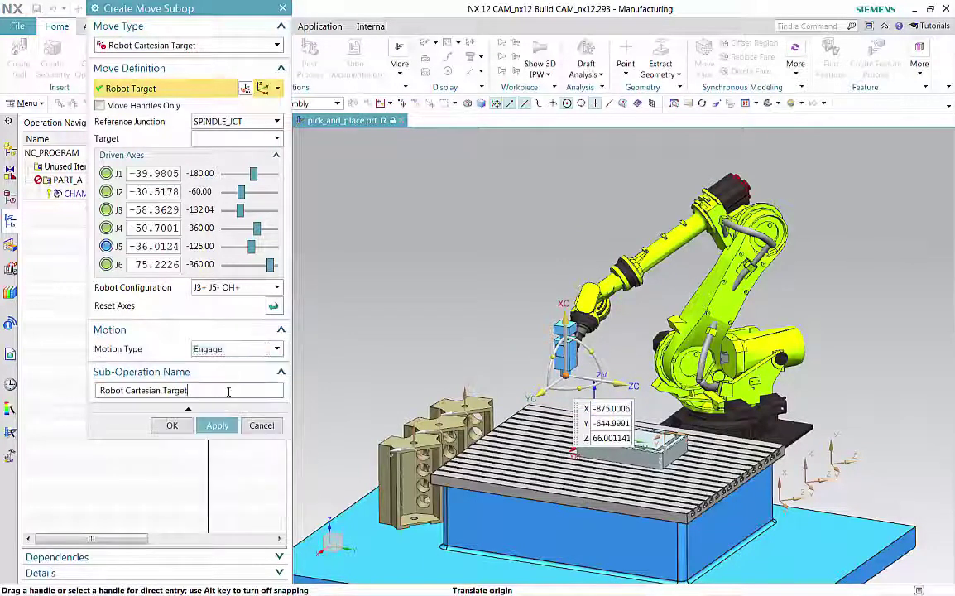
type("engage tool")
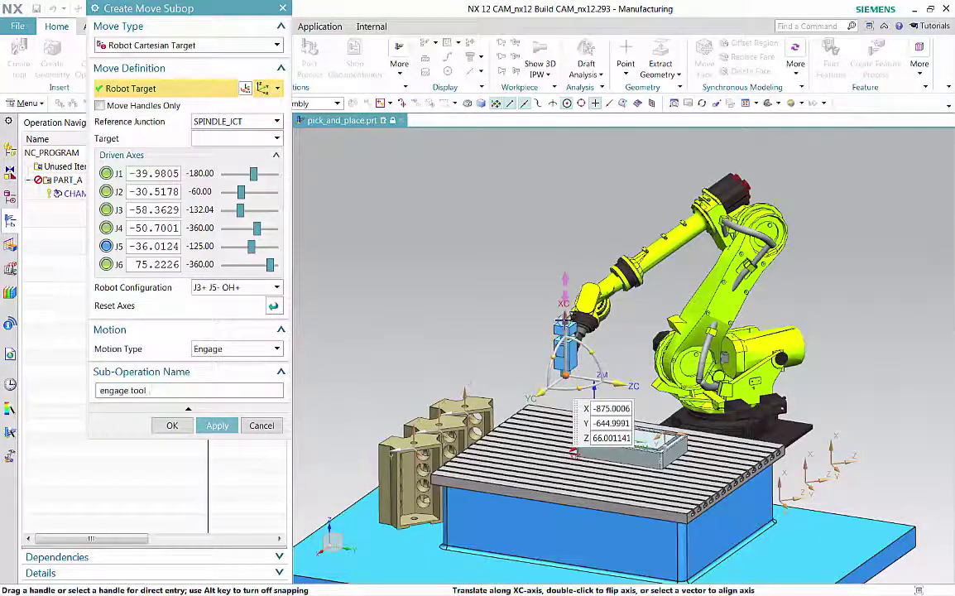
left_click_drag(557, 323, 565, 364)
Apply the engage tool sub-move, generate the PICK_UP_TOOL path and close the operation.
left_click(172, 426)
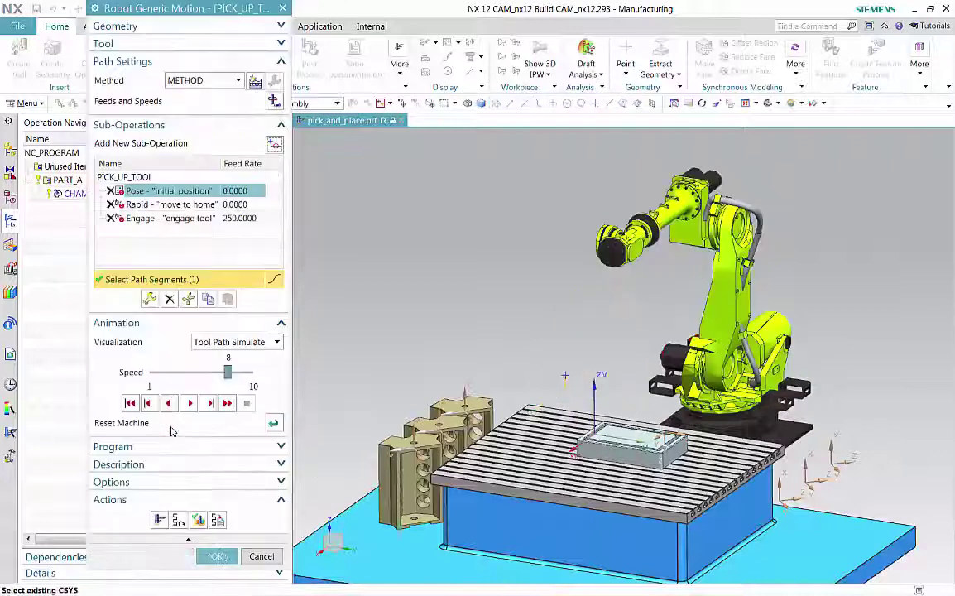
left_click(160, 520)
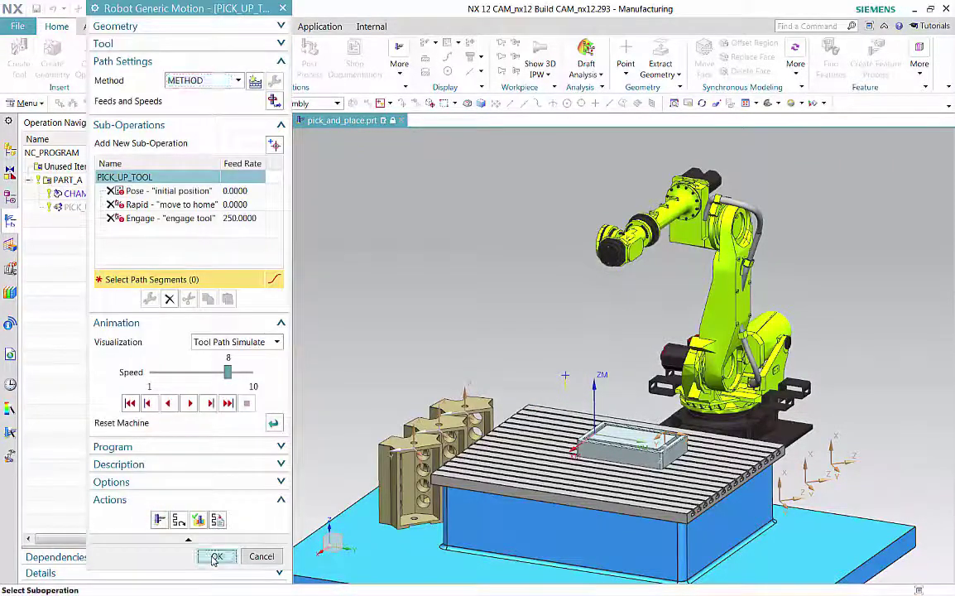
left_click(216, 557)
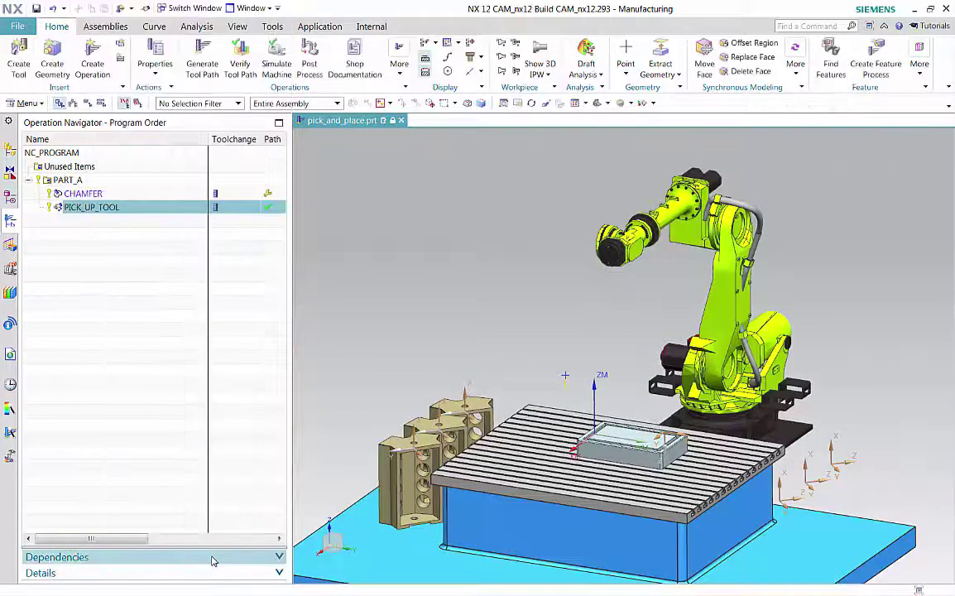
Create robot operation mount_part with TAILSTOCK as its tool.
left_click(93, 80)
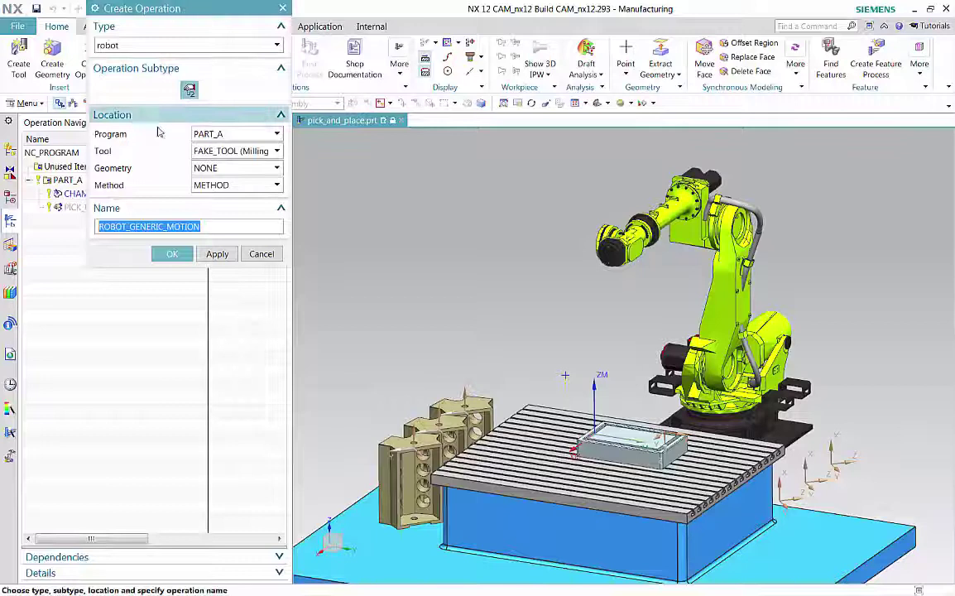
left_click(198, 152)
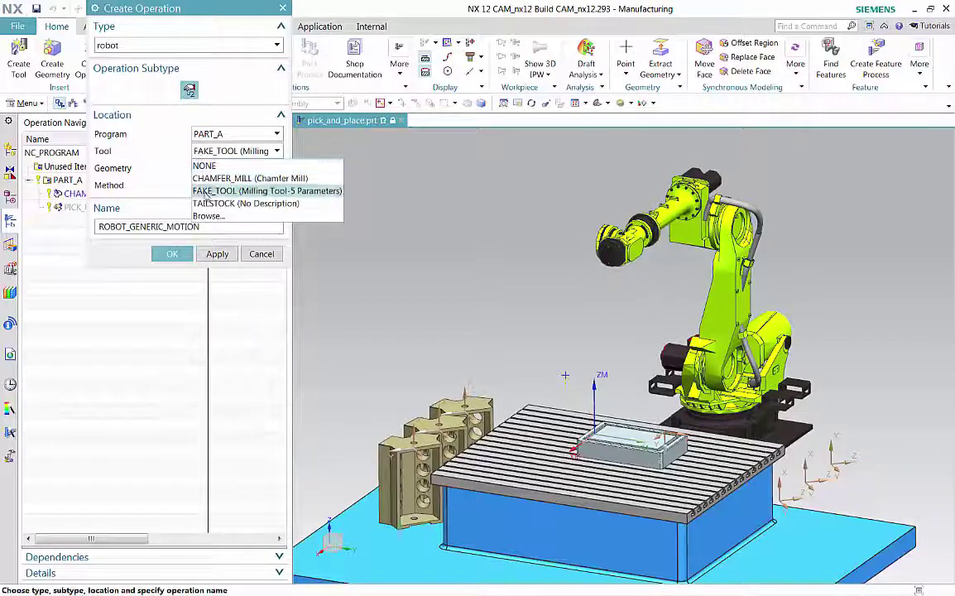
left_click(208, 204)
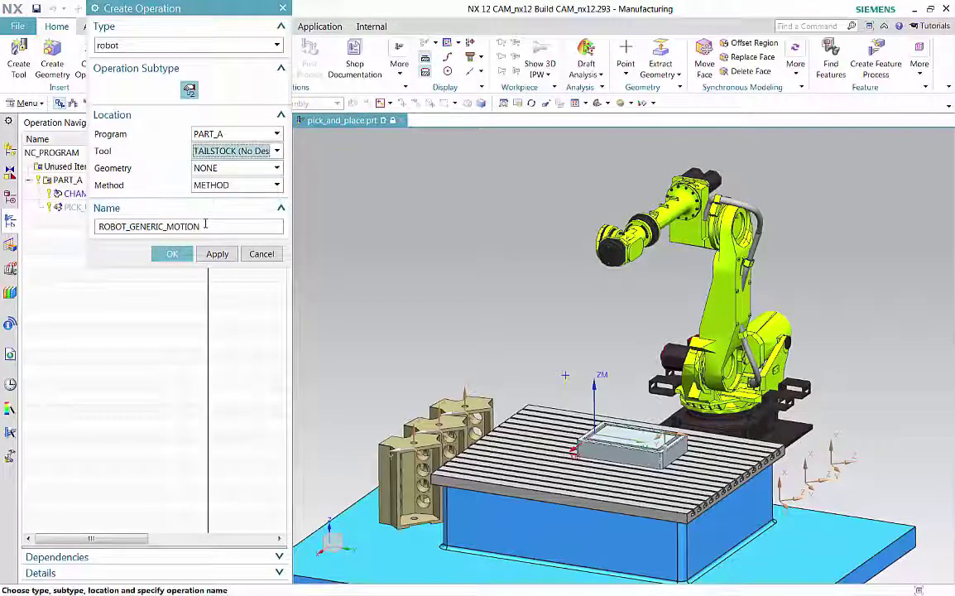
left_click_drag(203, 226, 96, 226)
type("mount_part")
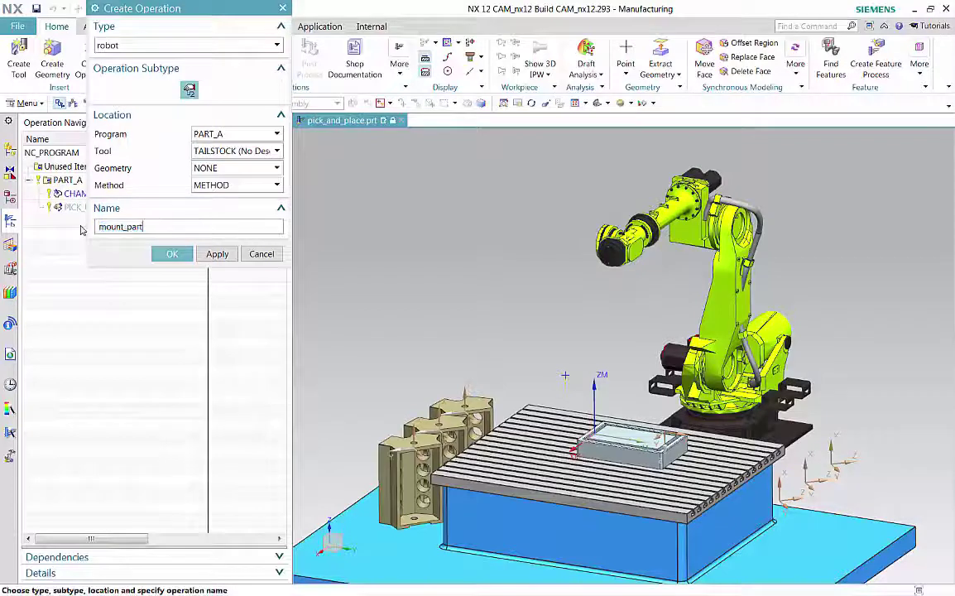
left_click(166, 254)
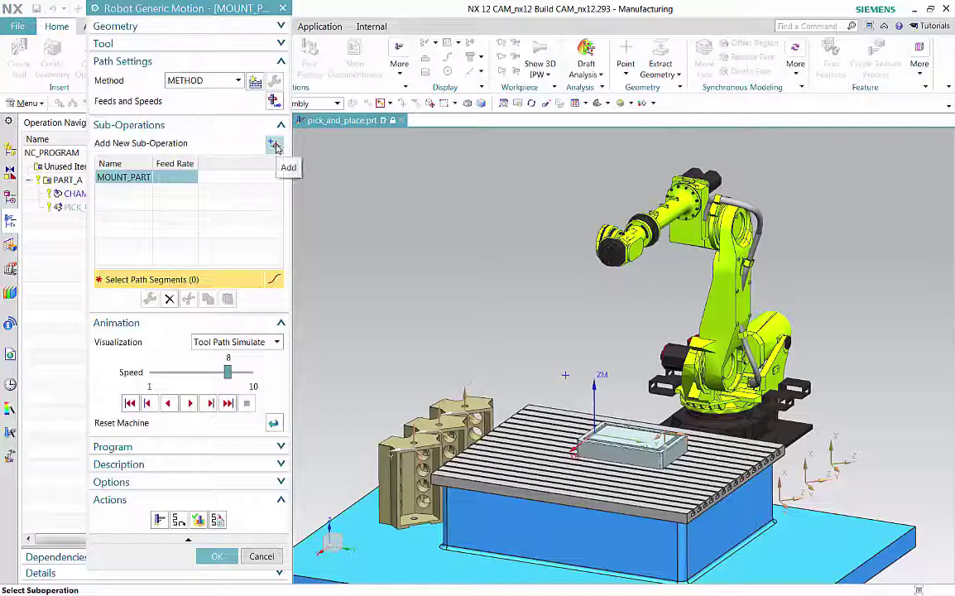
Add Retract sub-move 'pick up tool' with J3+ J5- OH+, raised 100 above the pickup point.
left_click(274, 145)
left_click(254, 288)
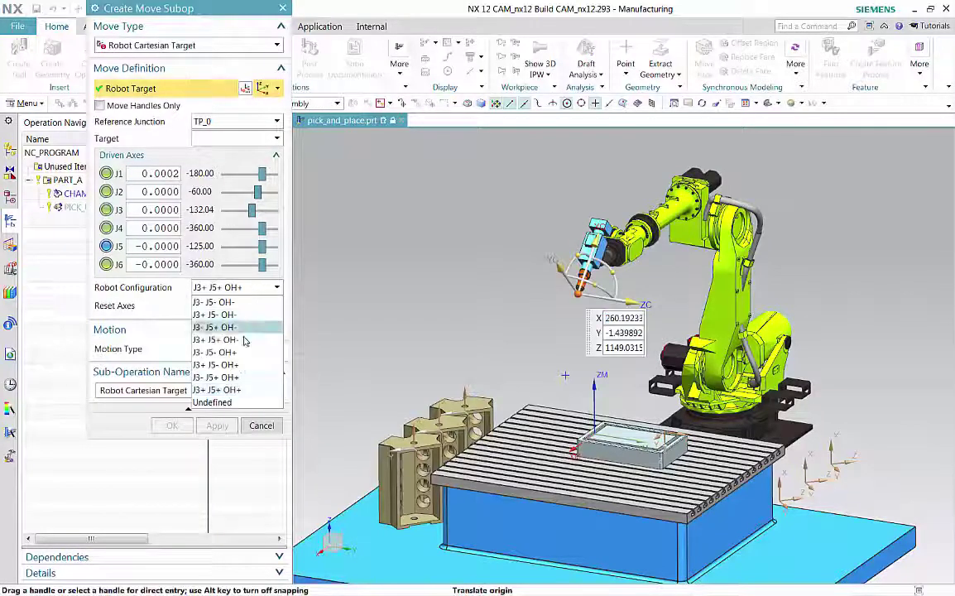
left_click(236, 366)
left_click(243, 349)
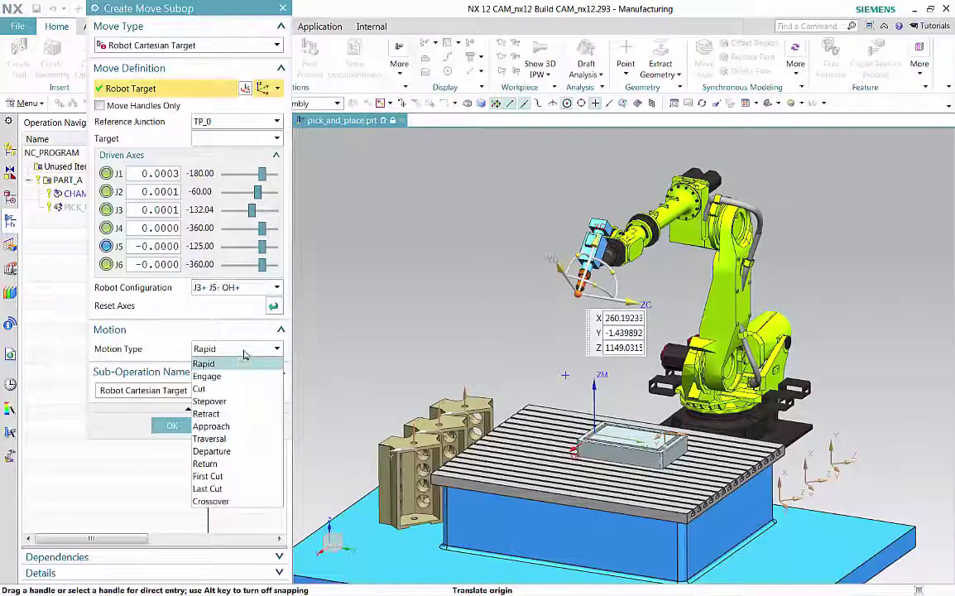
left_click(206, 413)
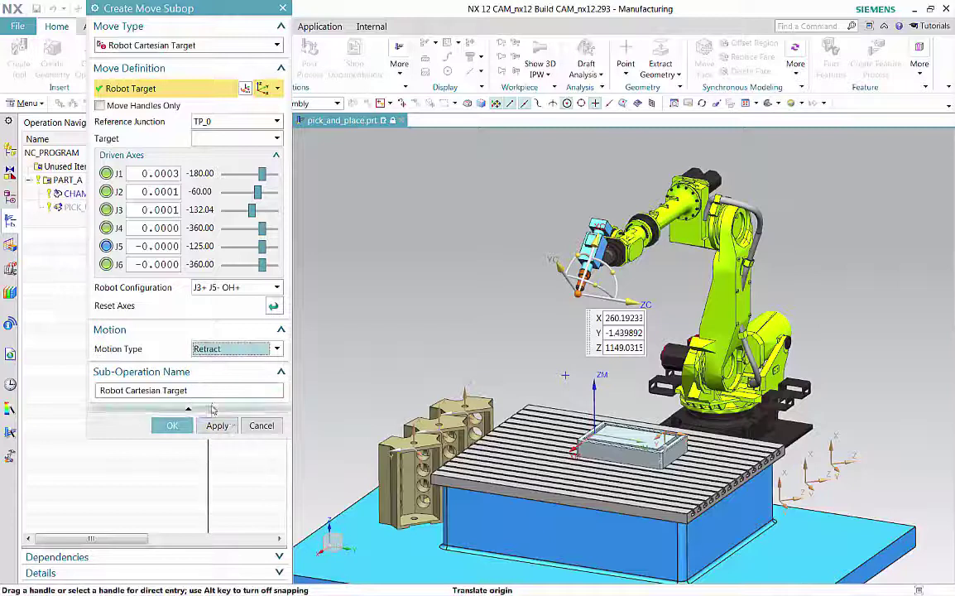
left_click_drag(188, 390, 94, 389)
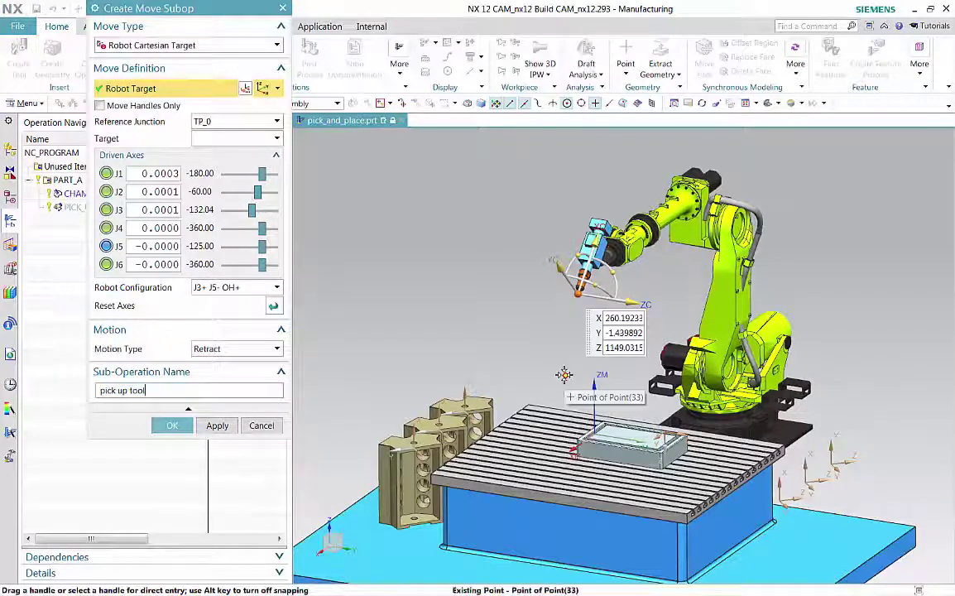
left_click(563, 375)
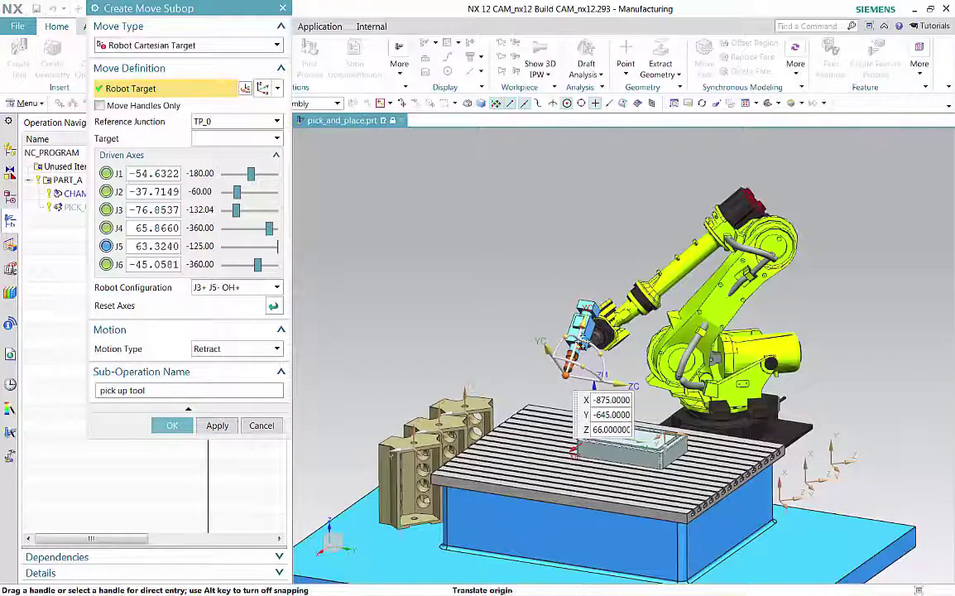
left_click(530, 294)
left_click(415, 549)
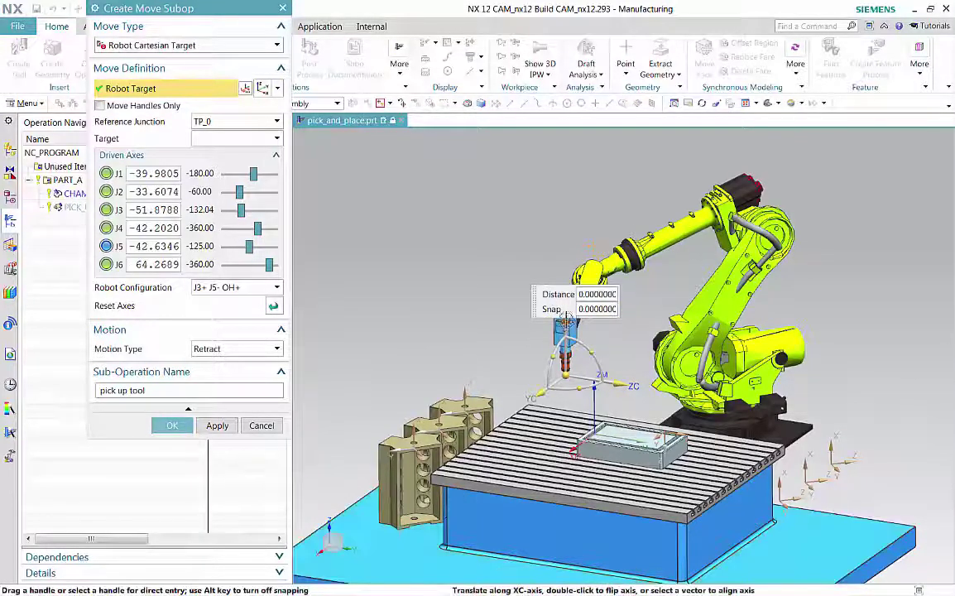
left_click_drag(566, 333, 565, 292)
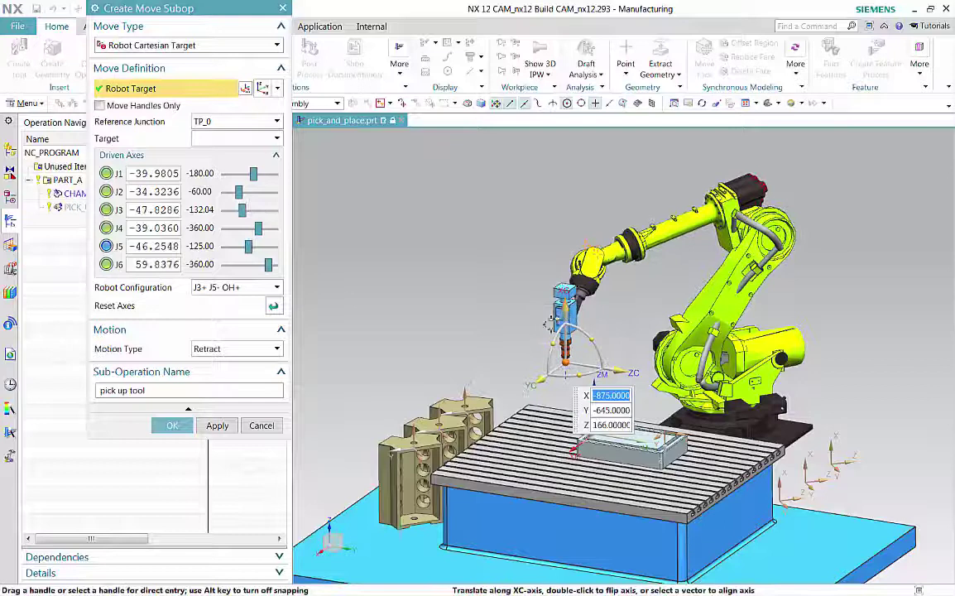
left_click(215, 425)
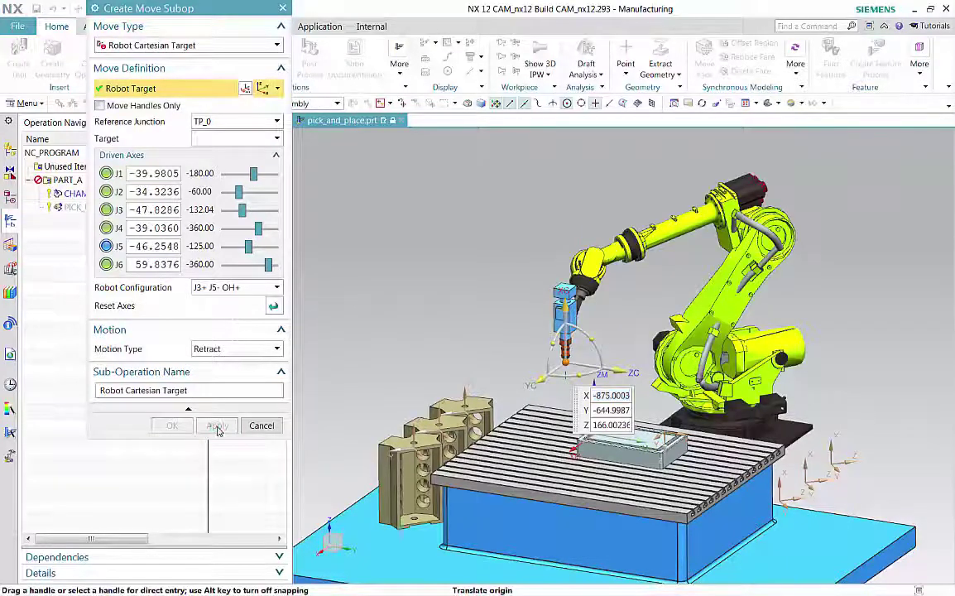
Start a Rapid sub-move named 'move to part'.
left_click(223, 348)
left_click(221, 364)
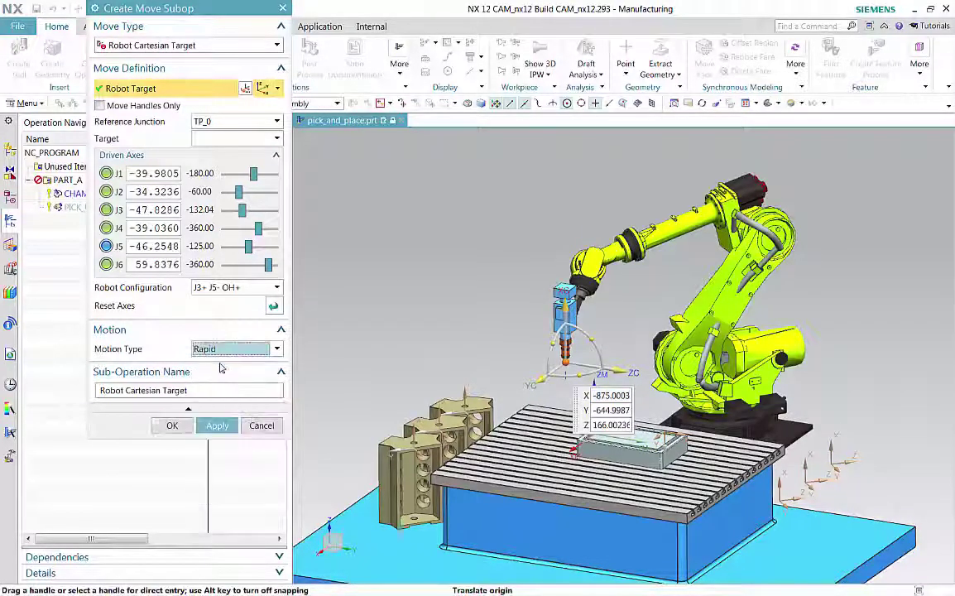
triple_click(191, 390)
type("move to part")
left_click(239, 138)
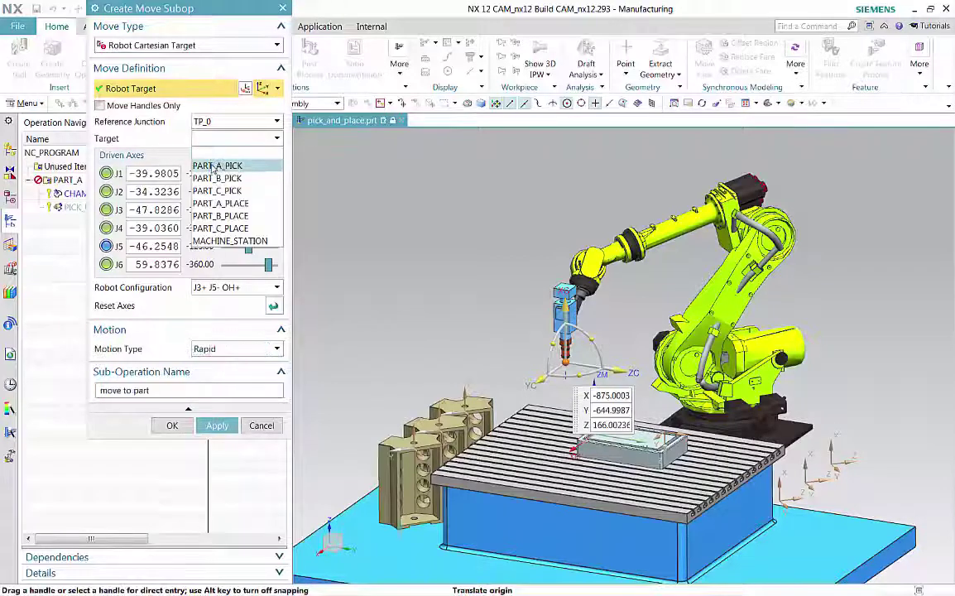
Apply the Rapid 'move to part' 50 above PART_A_PICK.
left_click(213, 164)
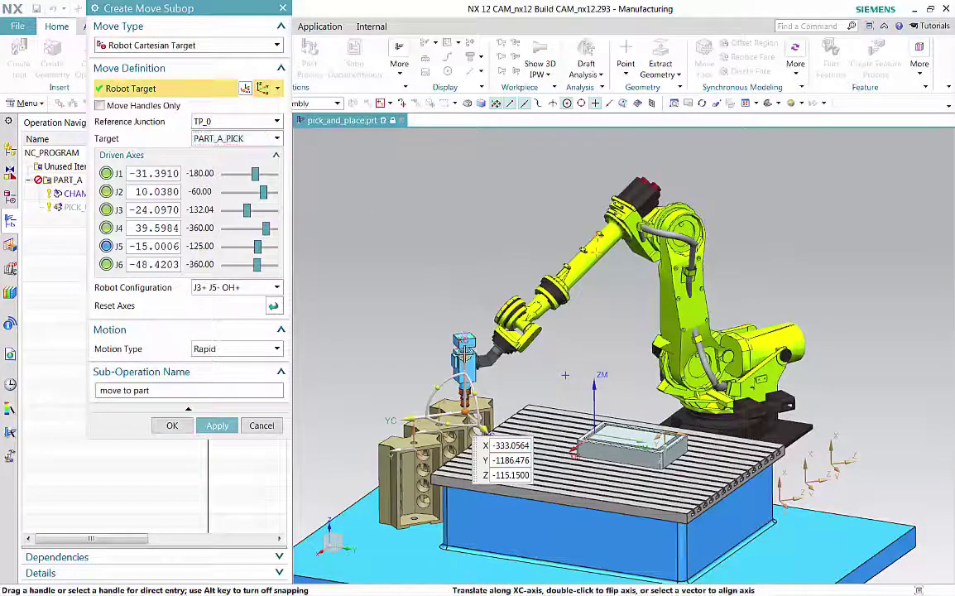
left_click_drag(465, 406, 464, 380)
left_click(216, 425)
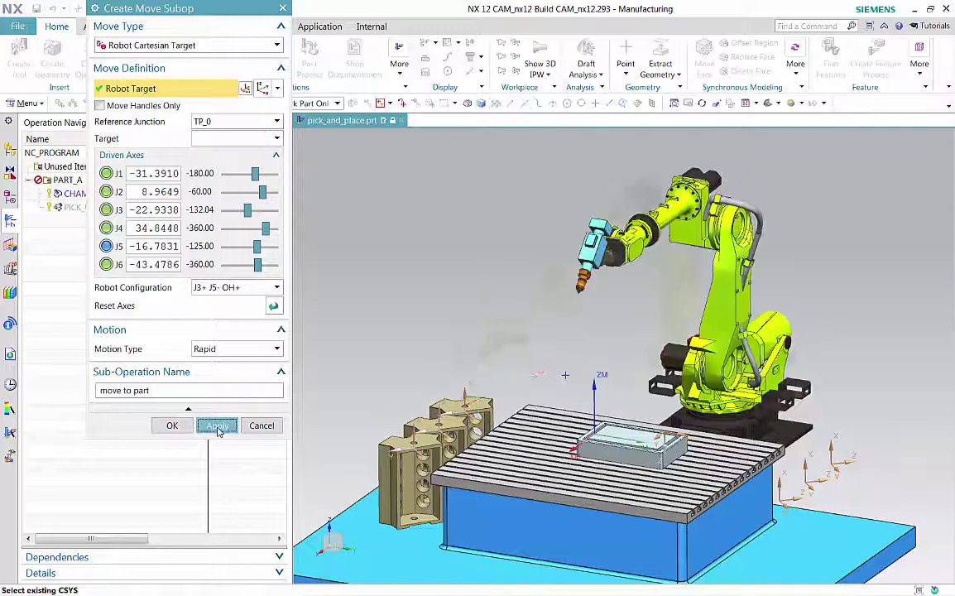
Add an Engage sub-move 'engage to part' targeting PART_A_PICK.
left_click(235, 348)
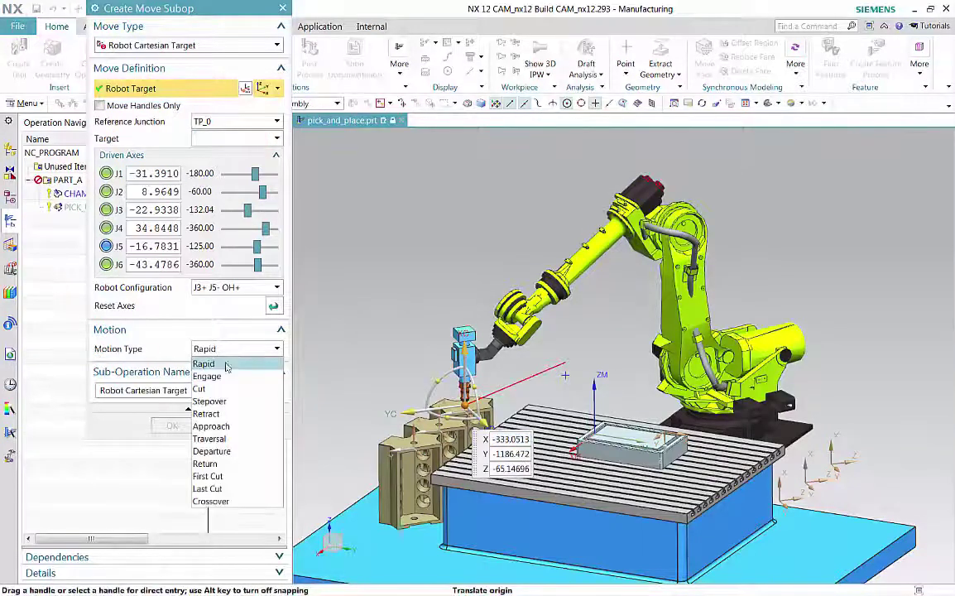
left_click(207, 374)
triple_click(215, 391)
type("engage to part")
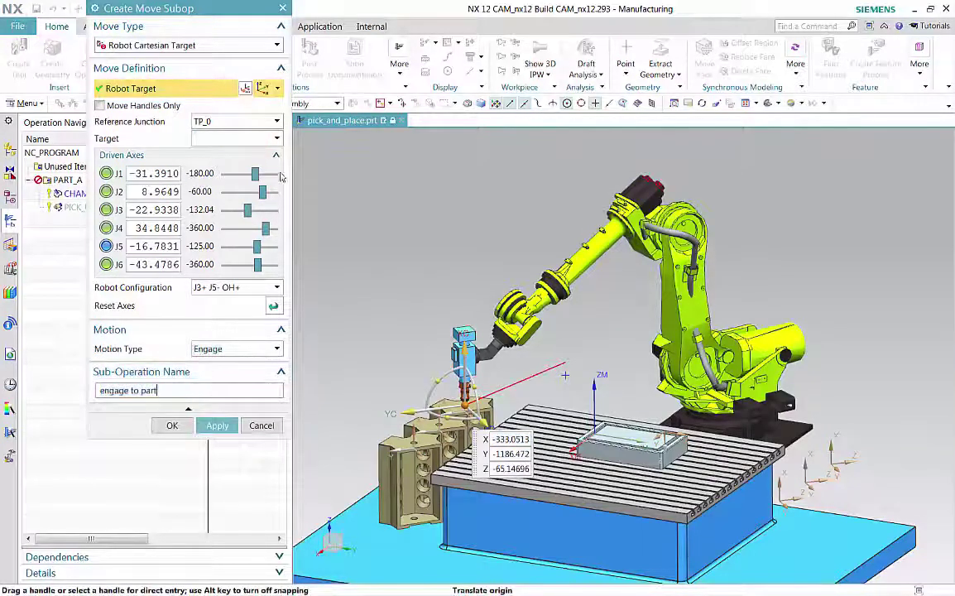
left_click(235, 139)
left_click(240, 164)
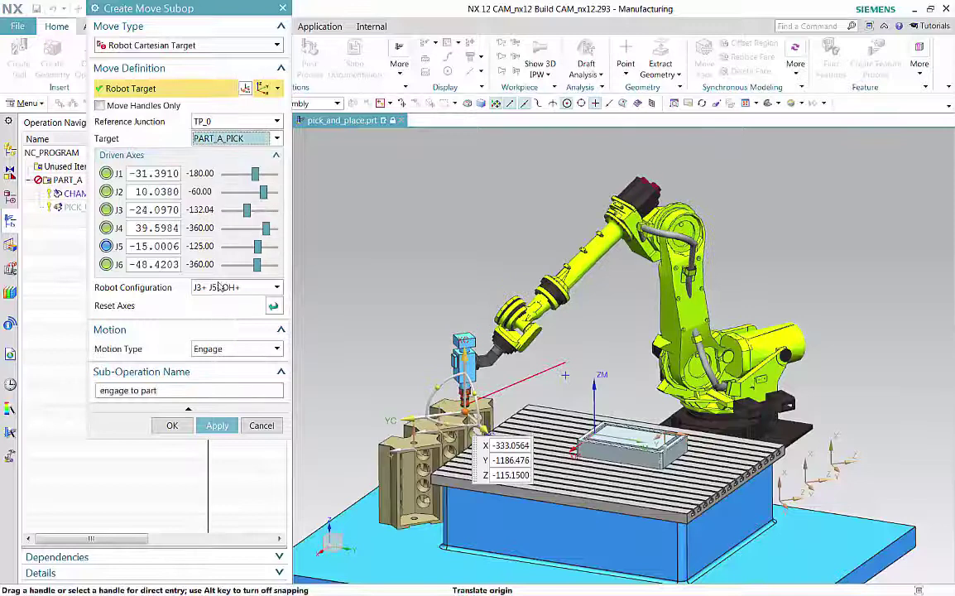
left_click(217, 425)
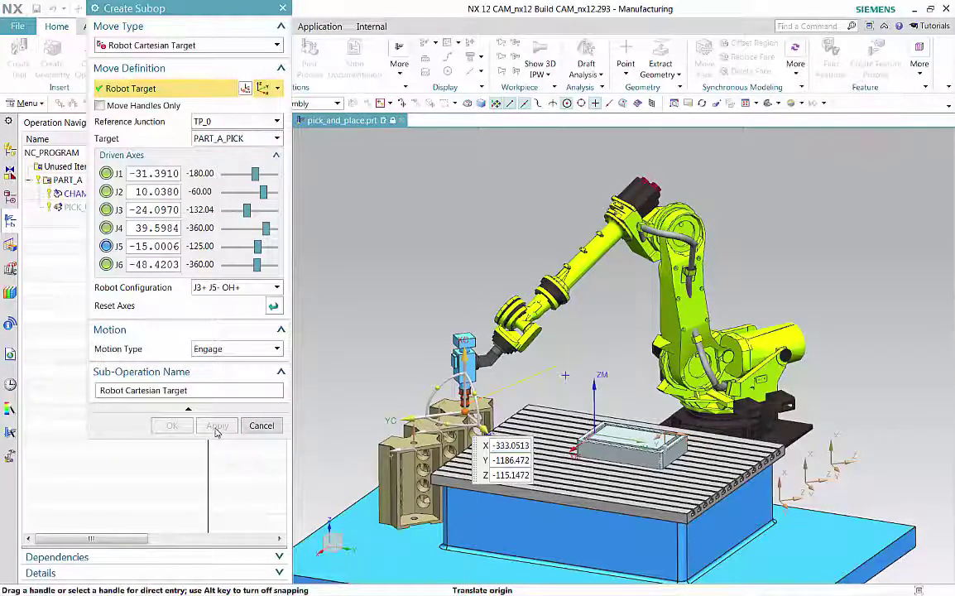
Add a Robot Mount step named 'mount part' that mounts PART_A.
left_click(240, 46)
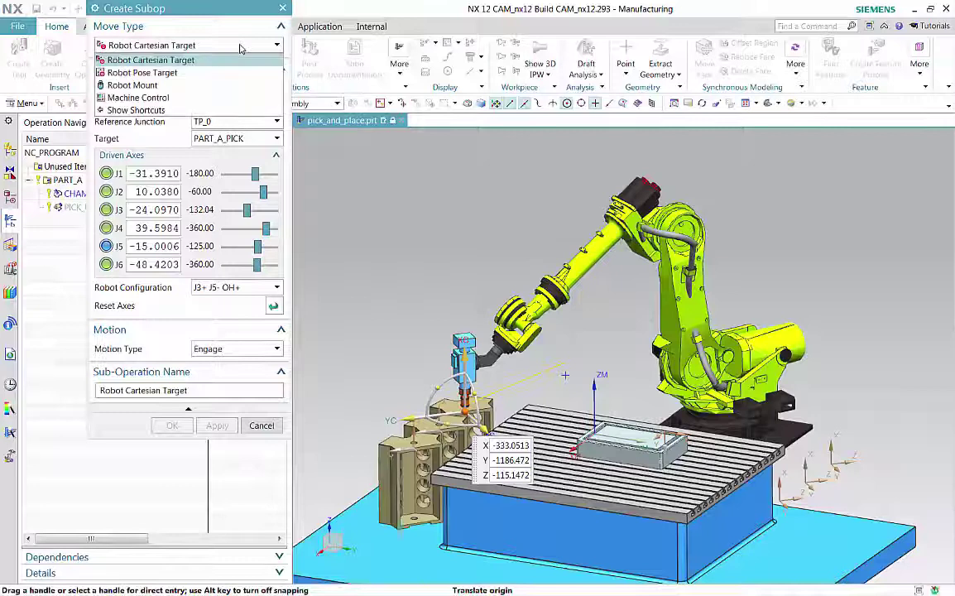
left_click(206, 86)
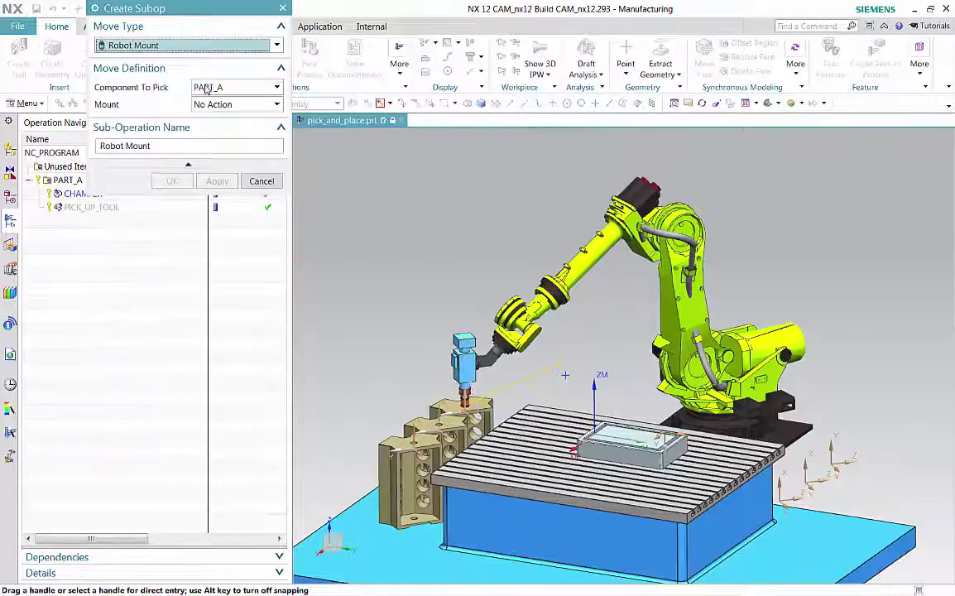
left_click(206, 106)
left_click(202, 132)
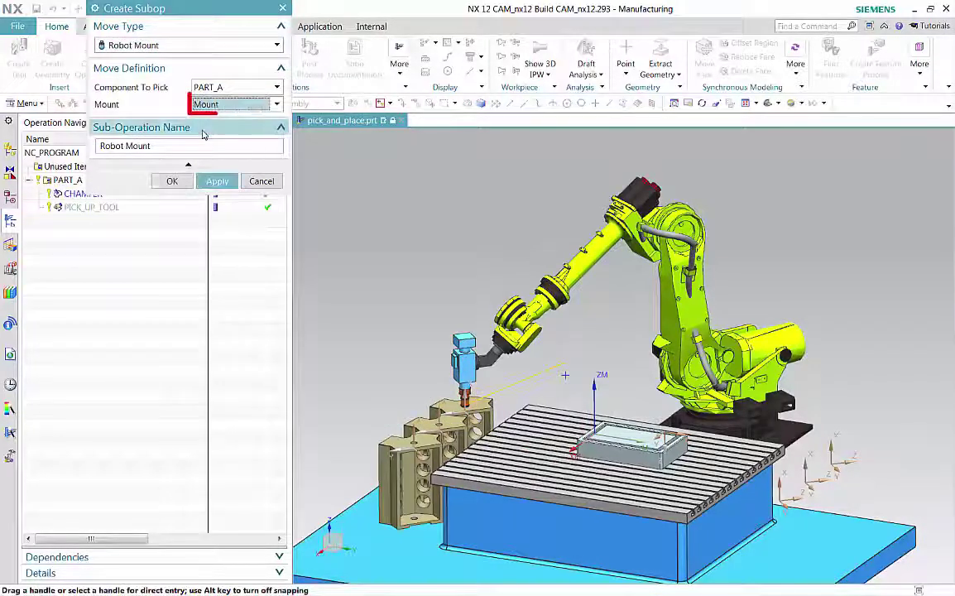
left_click_drag(153, 146, 100, 147)
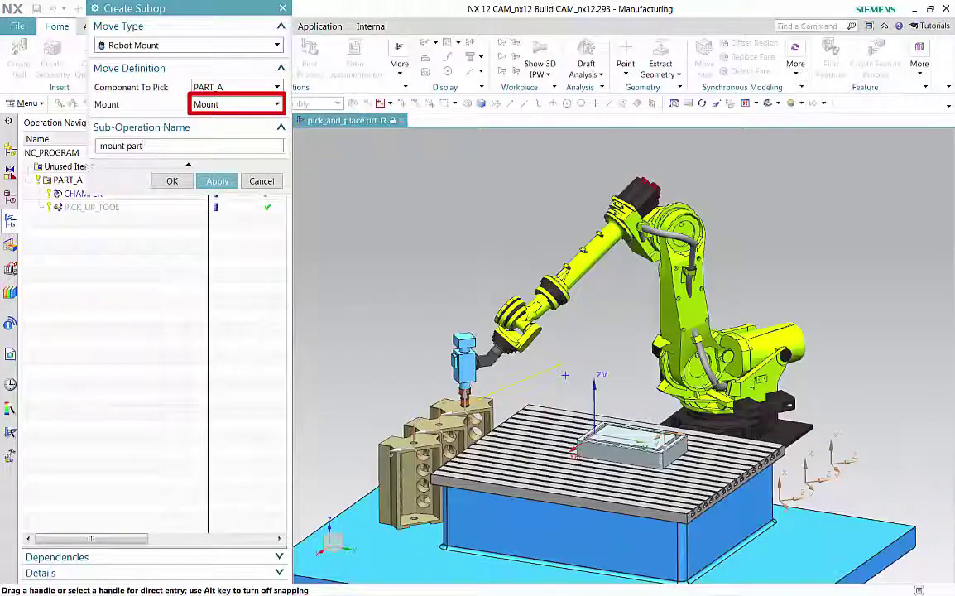
left_click(216, 181)
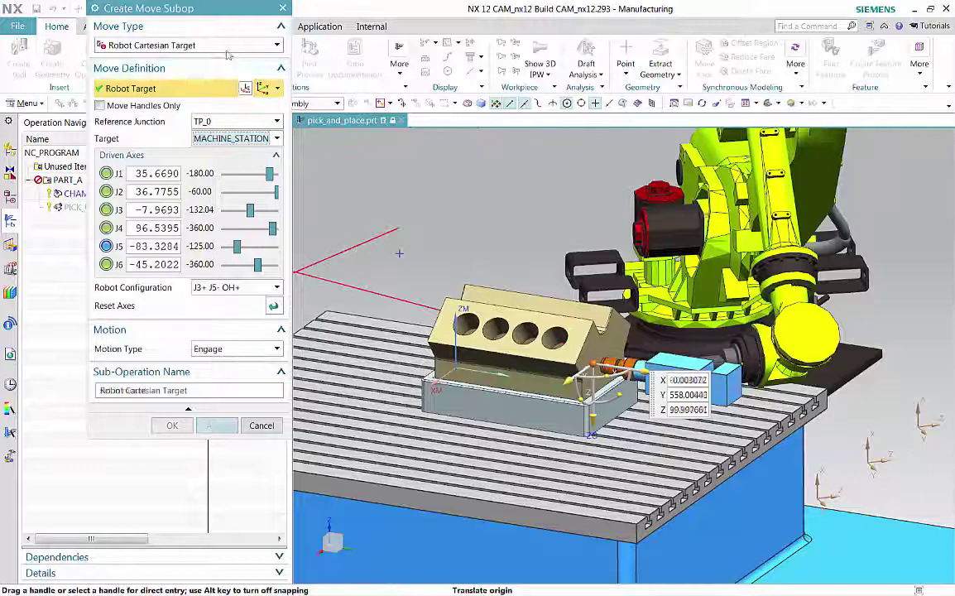
Add a Robot Mount step set to Unmount the part.
left_click(219, 45)
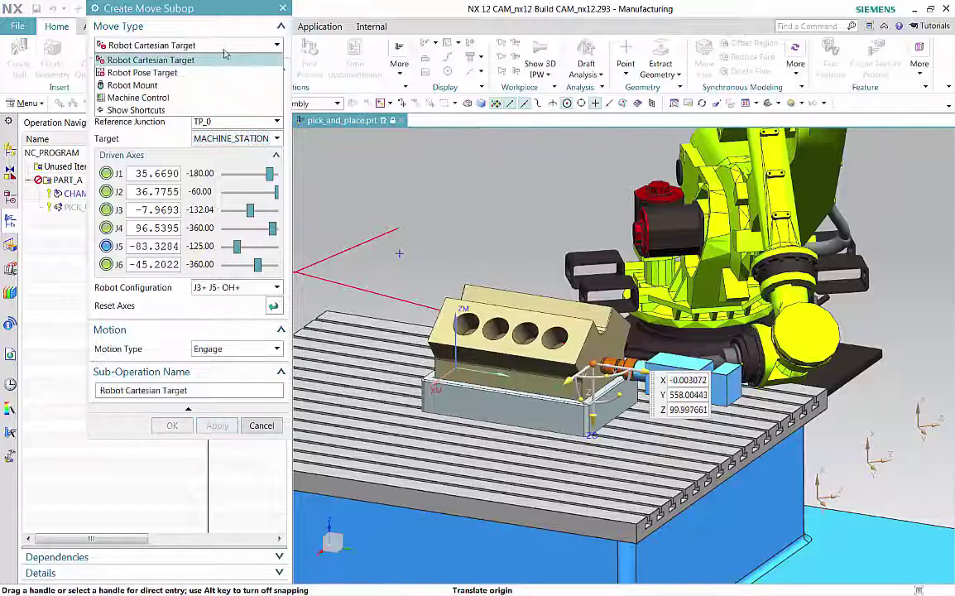
left_click(209, 93)
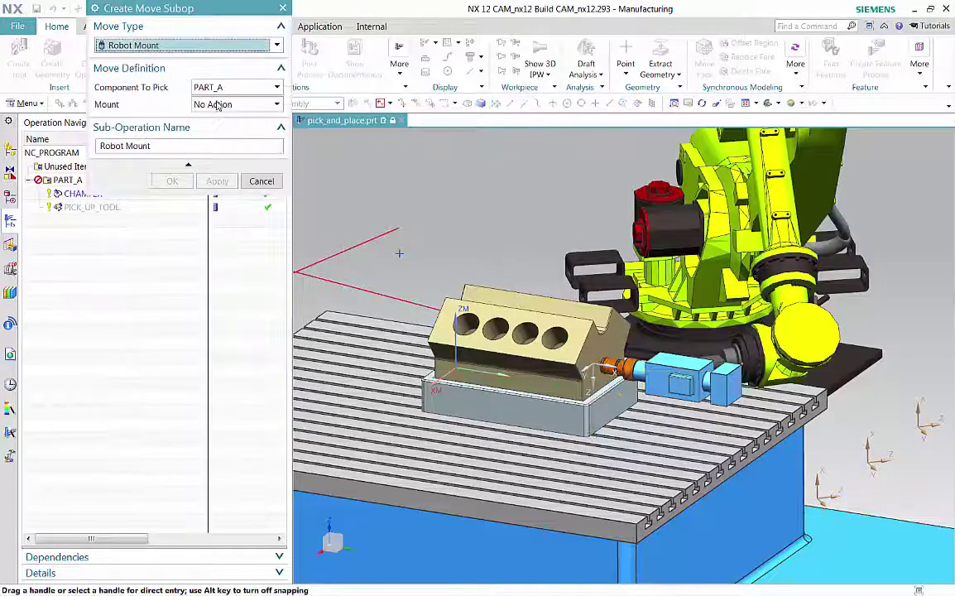
left_click(217, 104)
left_click(207, 131)
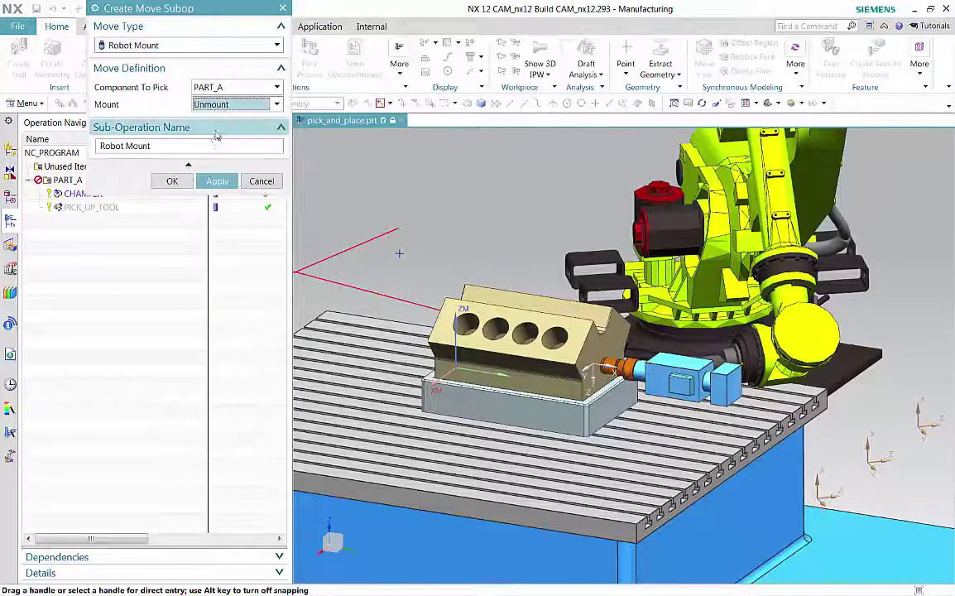
left_click(217, 104)
Add a Cartesian Retract sliding the tool along XC away from the mounted part.
left_click(207, 119)
left_click(234, 46)
left_click(224, 60)
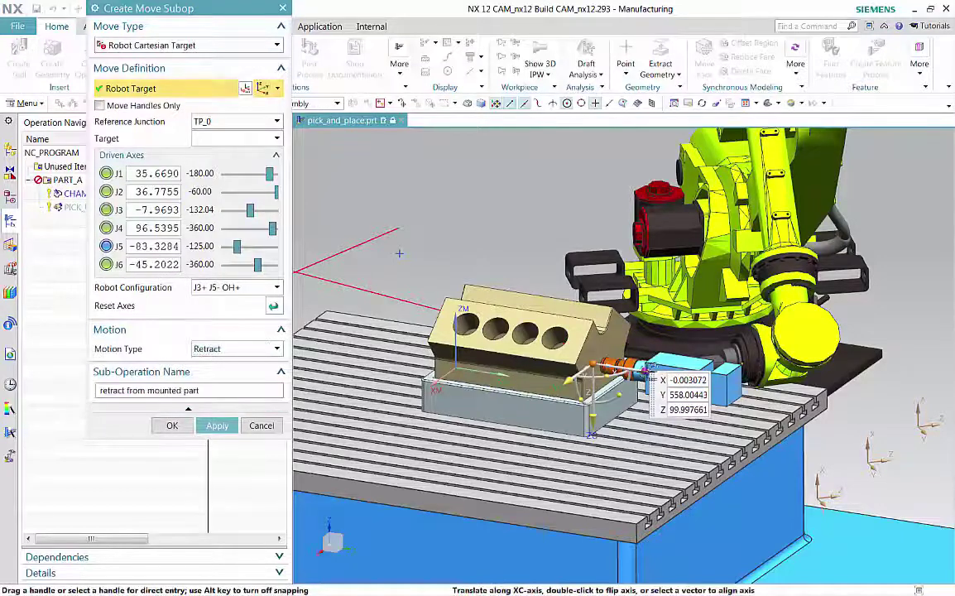
left_click_drag(647, 376, 664, 378)
left_click(604, 380)
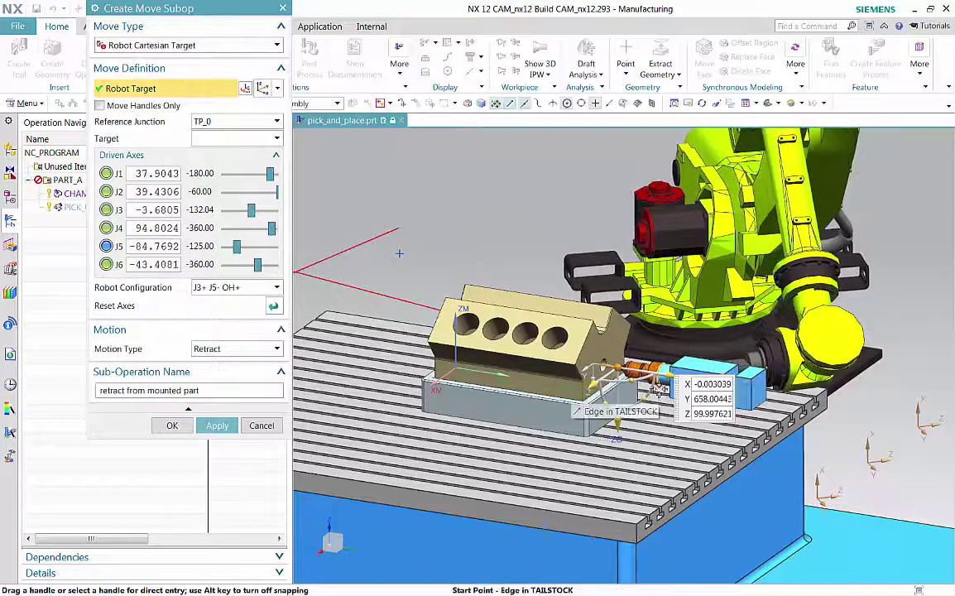
left_click(217, 425)
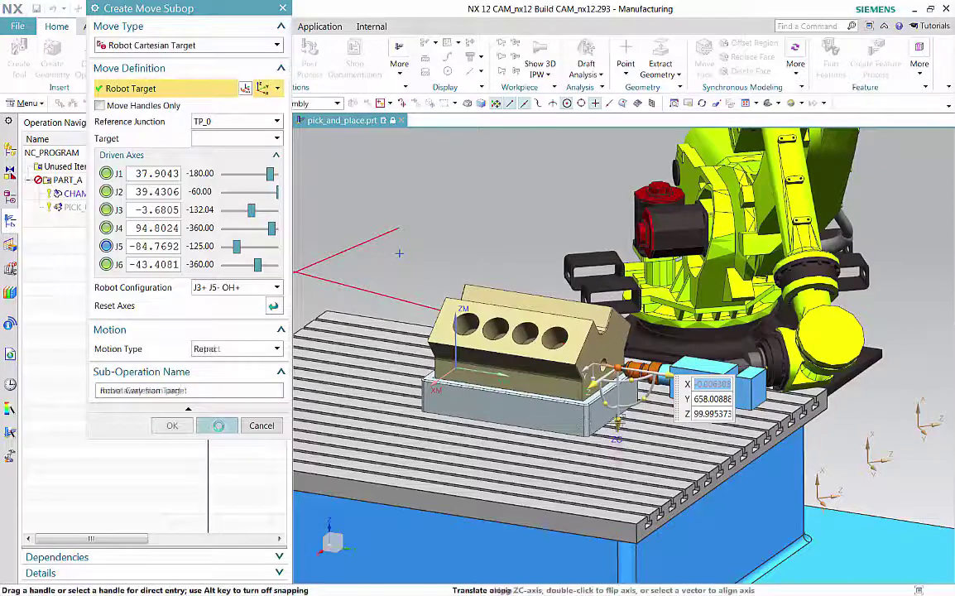
Add the 'return tool' Engage, moving the tool back and lowering it -50 along its axis.
left_click_drag(617, 426, 611, 316)
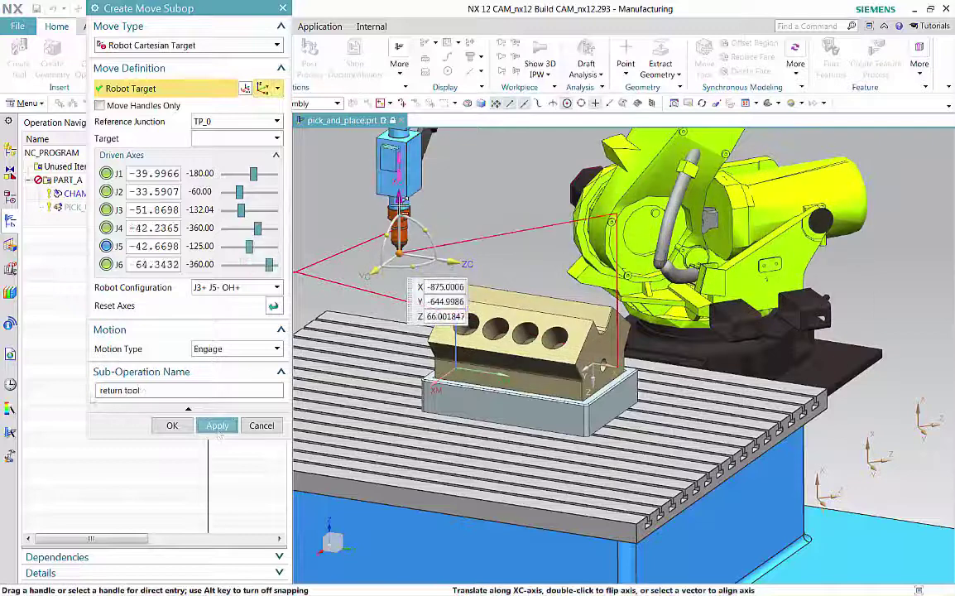
left_click(399, 188)
type("-50")
key("Return")
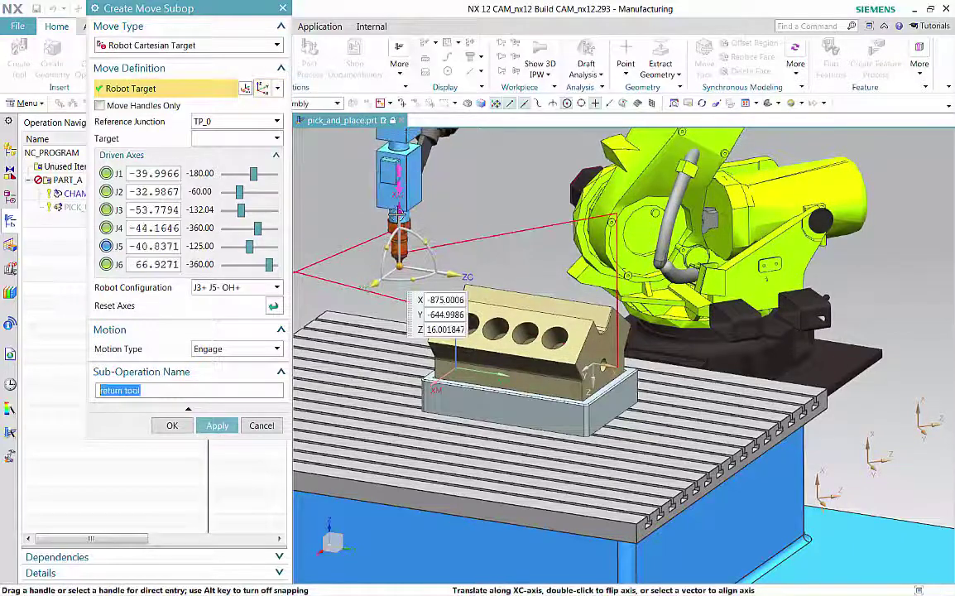
left_click(170, 425)
Save MOUNT_PART and drag CHAMFER below it in the Operation Navigator.
left_click(209, 558)
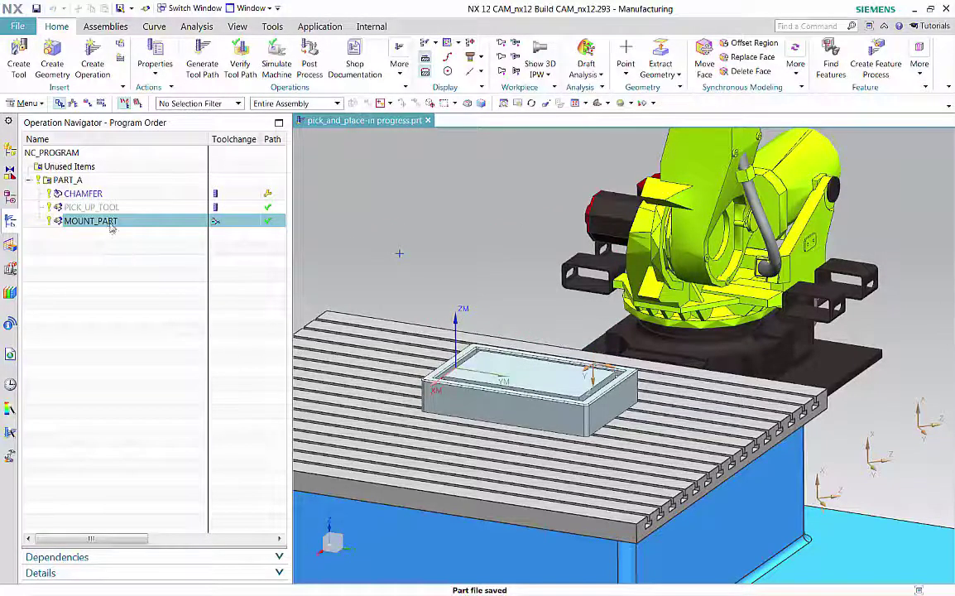
left_click_drag(88, 197, 93, 238)
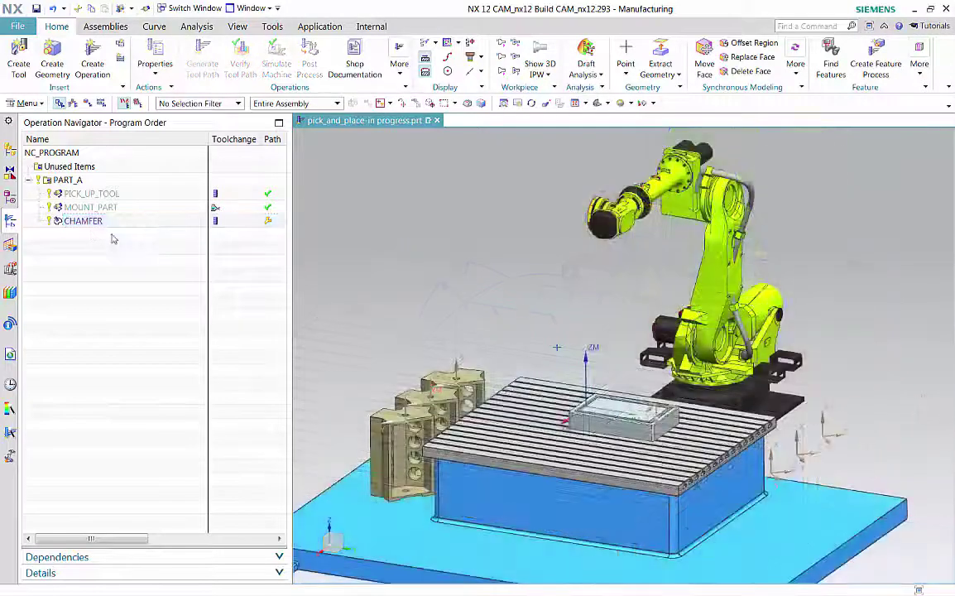
Create PLACE_FINISHED_PART with a Cartesian Retract offset 50 from the part edge.
left_click(94, 64)
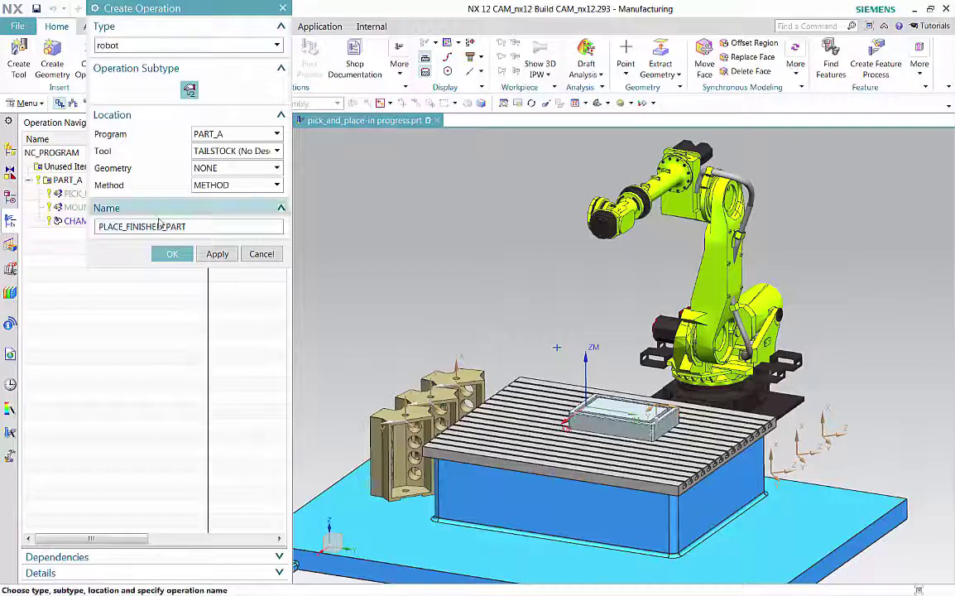
left_click(171, 254)
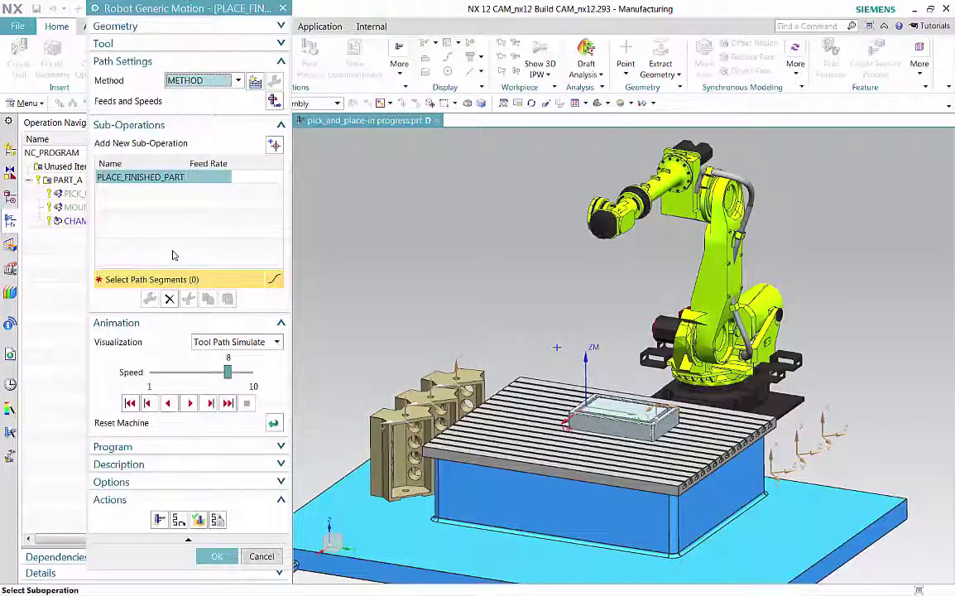
left_click(273, 144)
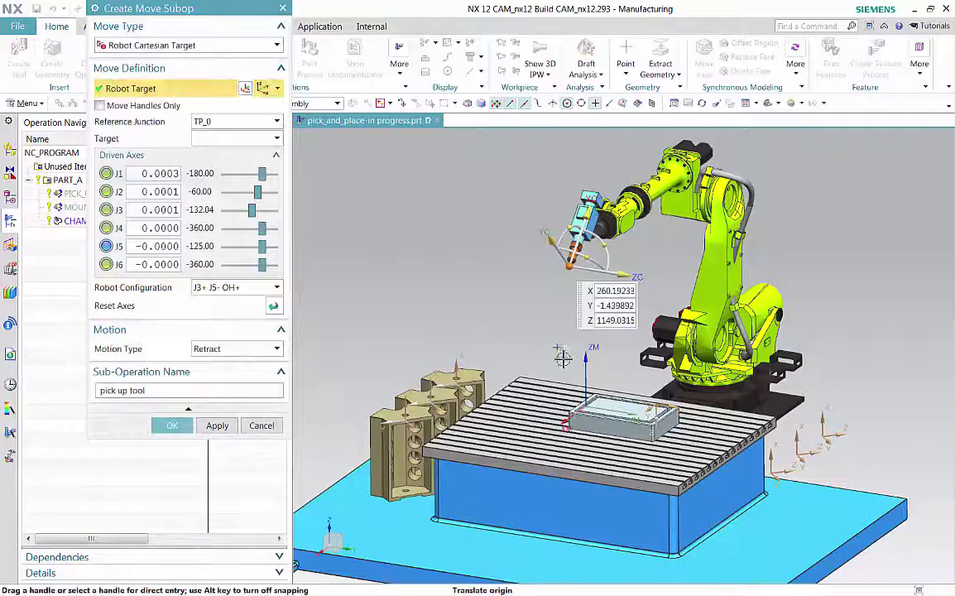
left_click(561, 348)
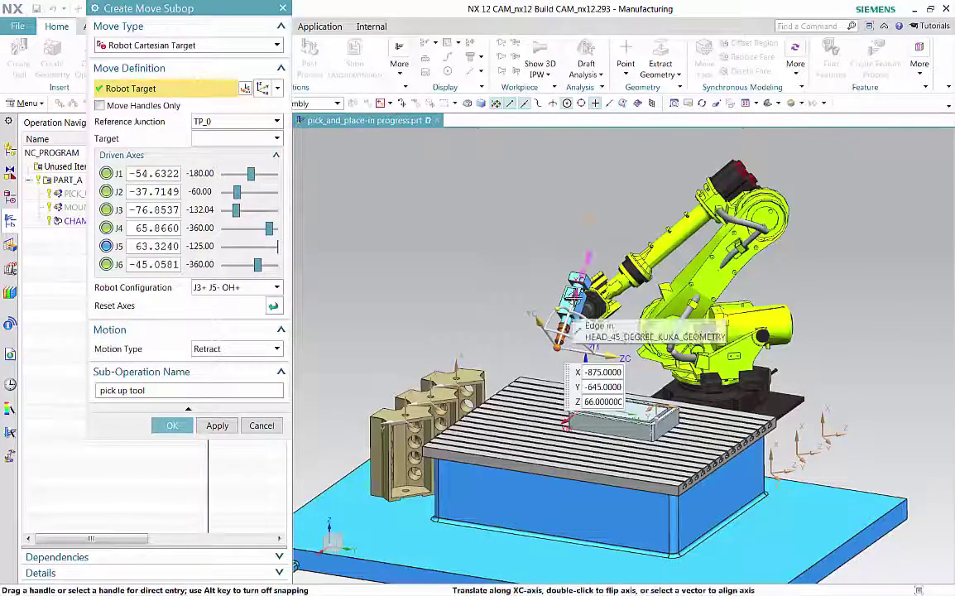
left_click(571, 330)
type("50")
key("Return")
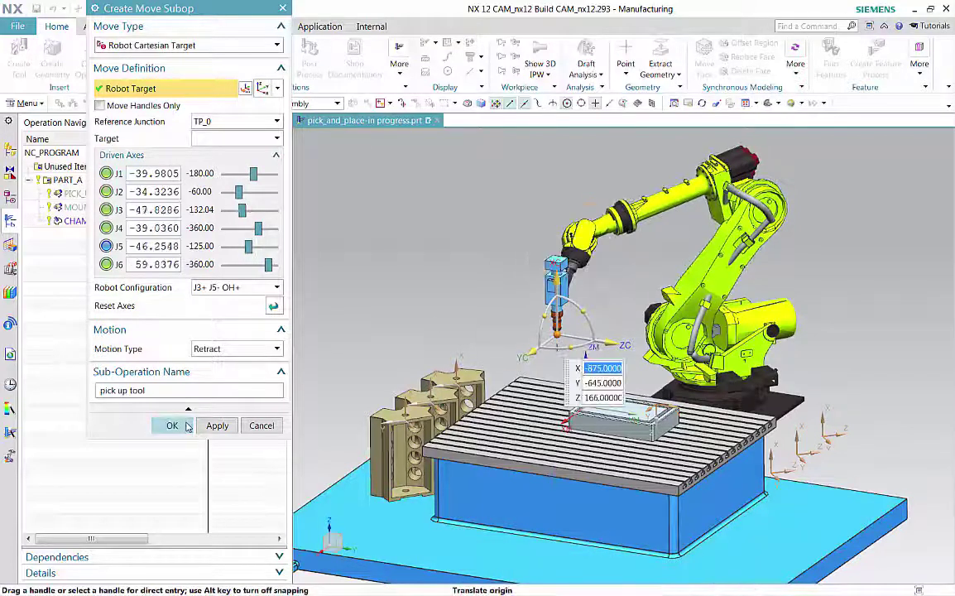
left_click(217, 425)
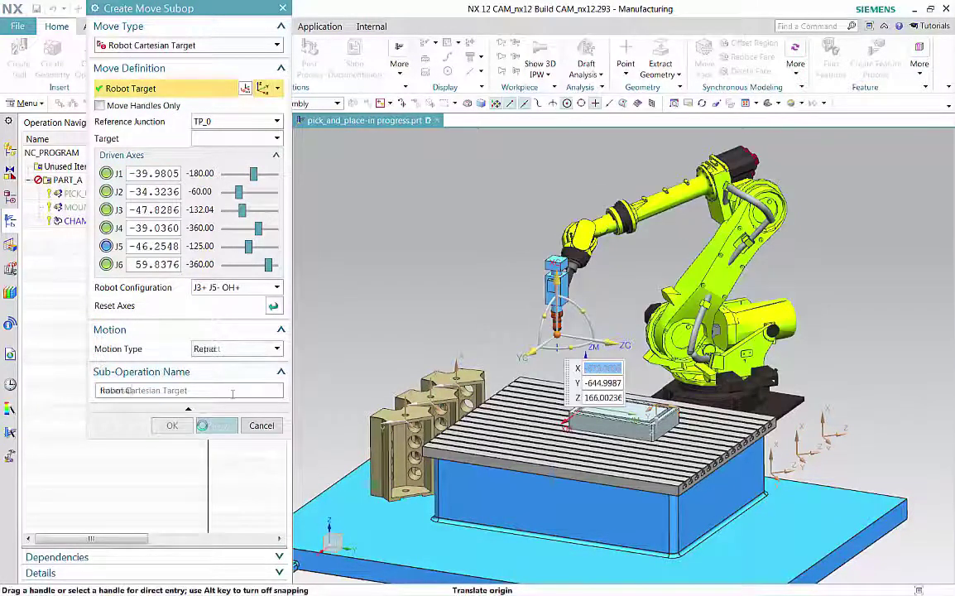
Raise the tool and add an Engage at MACHINE_STATION offset 100 along X.
left_click_drag(616, 344, 792, 399)
left_click(278, 138)
left_click(273, 254)
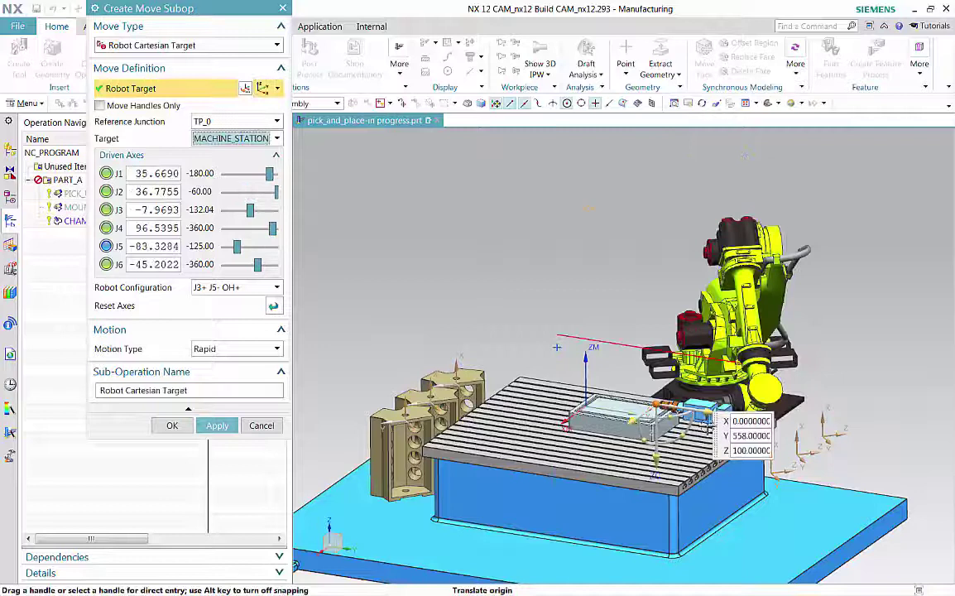
left_click_drag(709, 423, 720, 416)
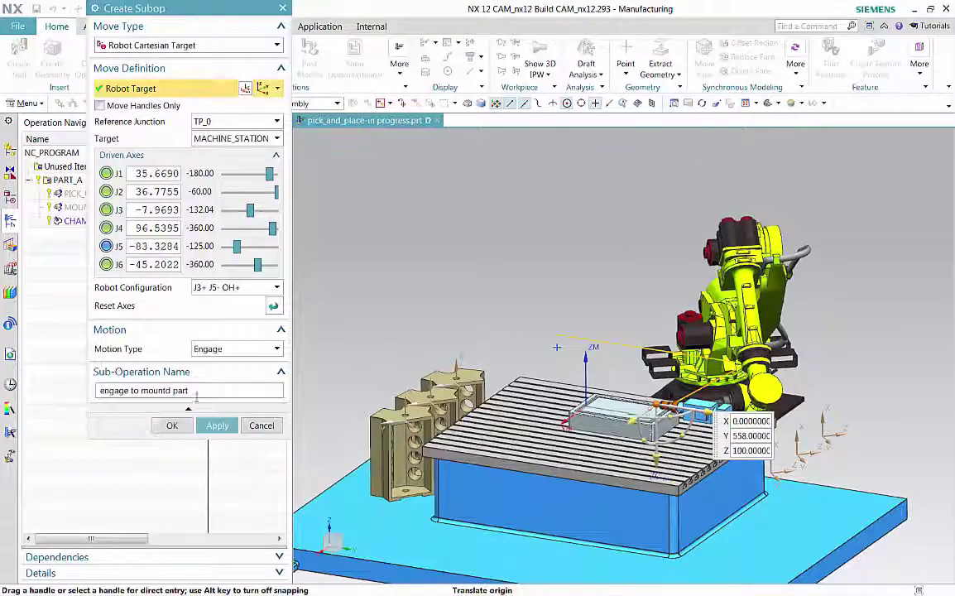
left_click(213, 425)
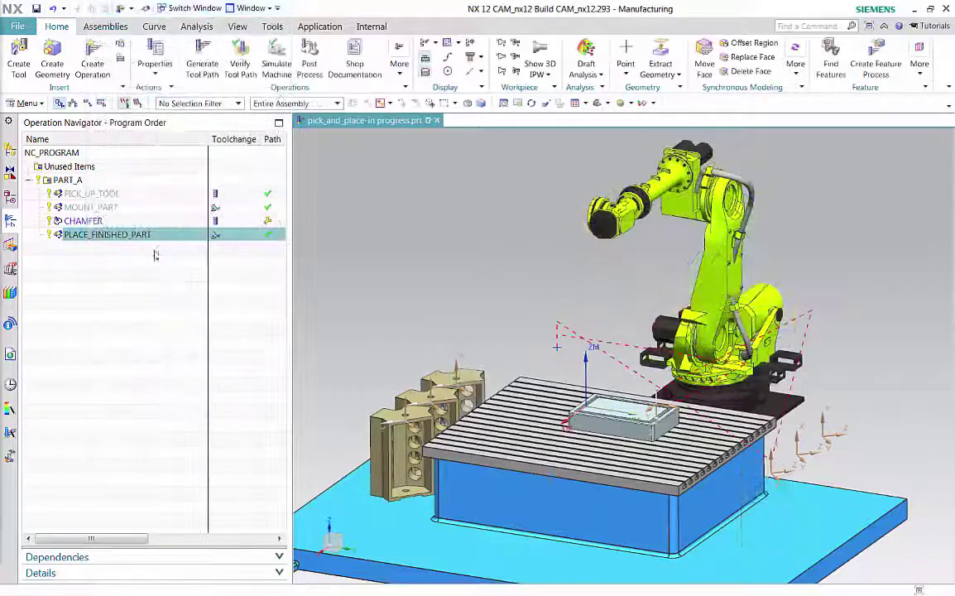
Copy and paste the PART_A group as PART_B, then open MOUNT_PART_COPY.
right_click(78, 180)
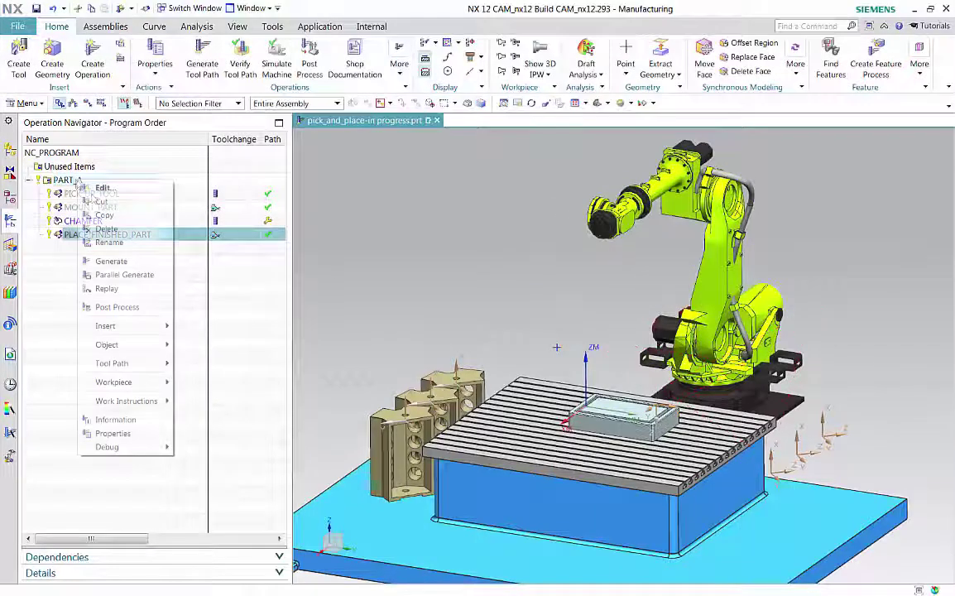
left_click(104, 215)
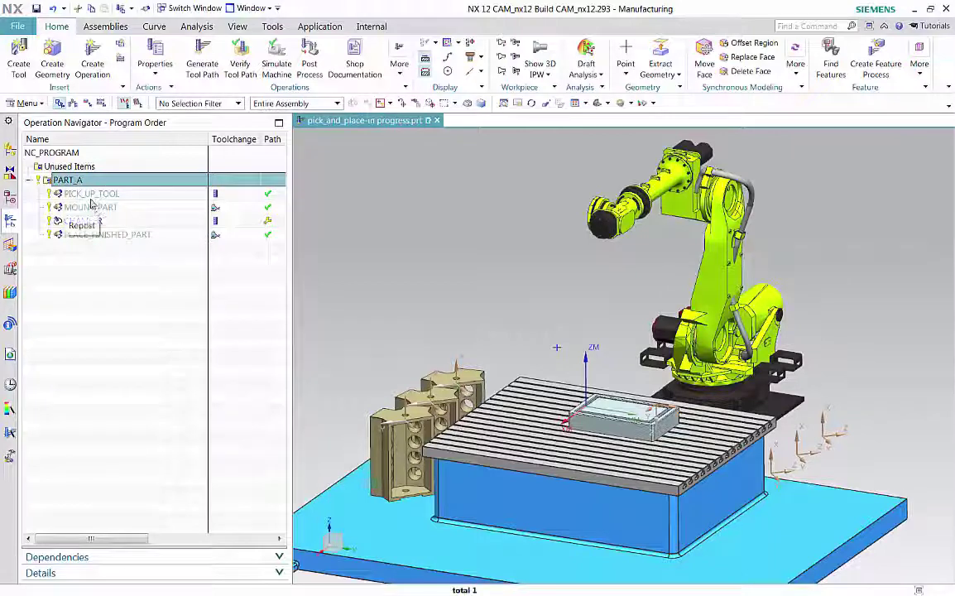
right_click(73, 182)
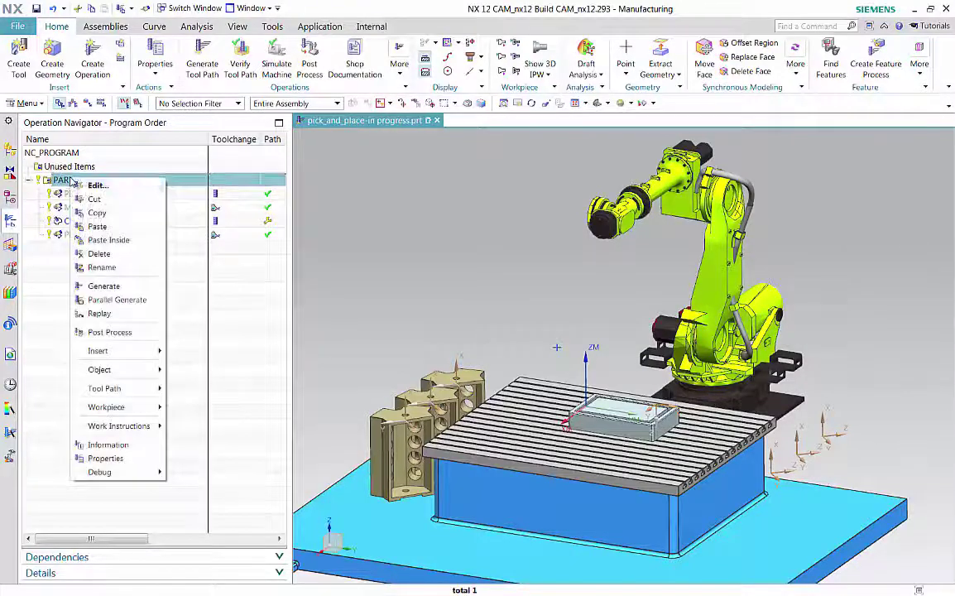
left_click(101, 228)
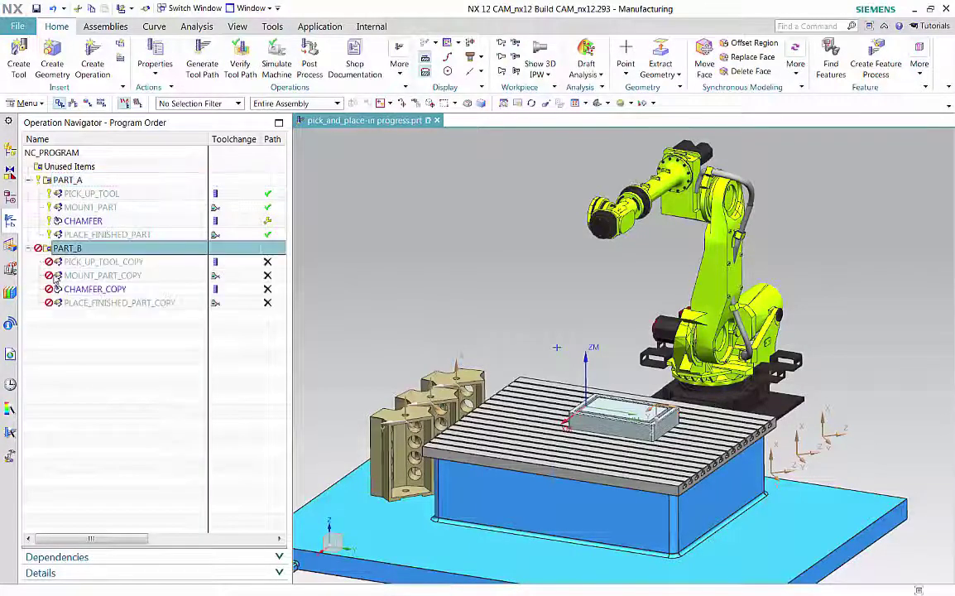
double_click(59, 276)
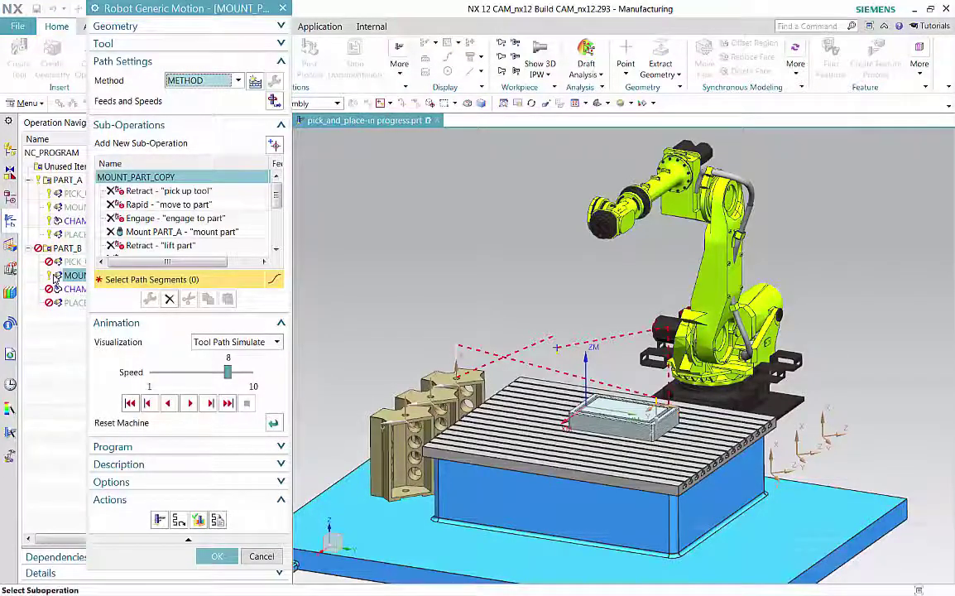
Retarget the move-to-part and engage-to-part steps to PART_B_PICK, 50 mm above.
left_click(169, 206)
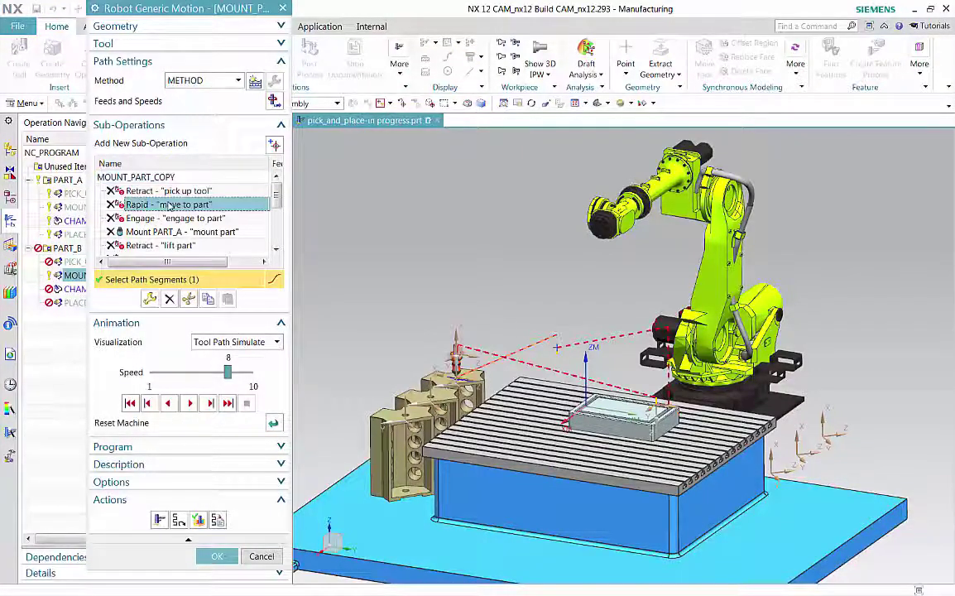
left_click(152, 299)
left_click(217, 96)
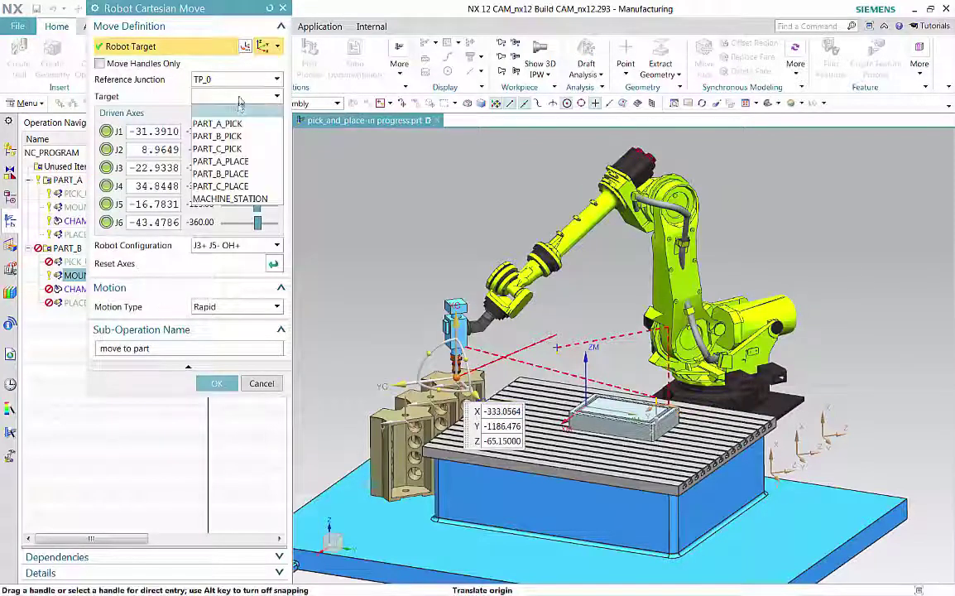
left_click(240, 142)
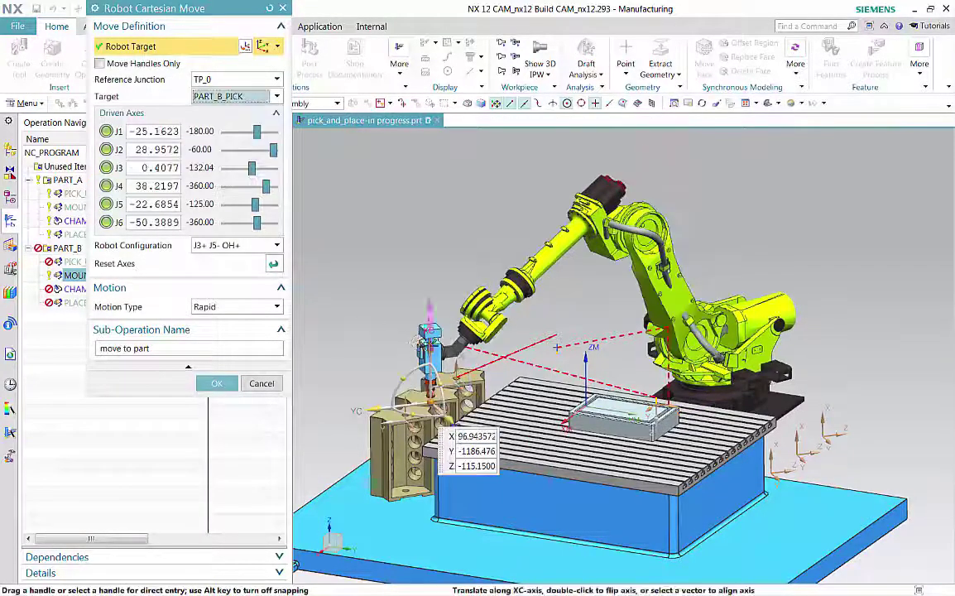
left_click_drag(368, 308, 368, 300)
left_click(217, 383)
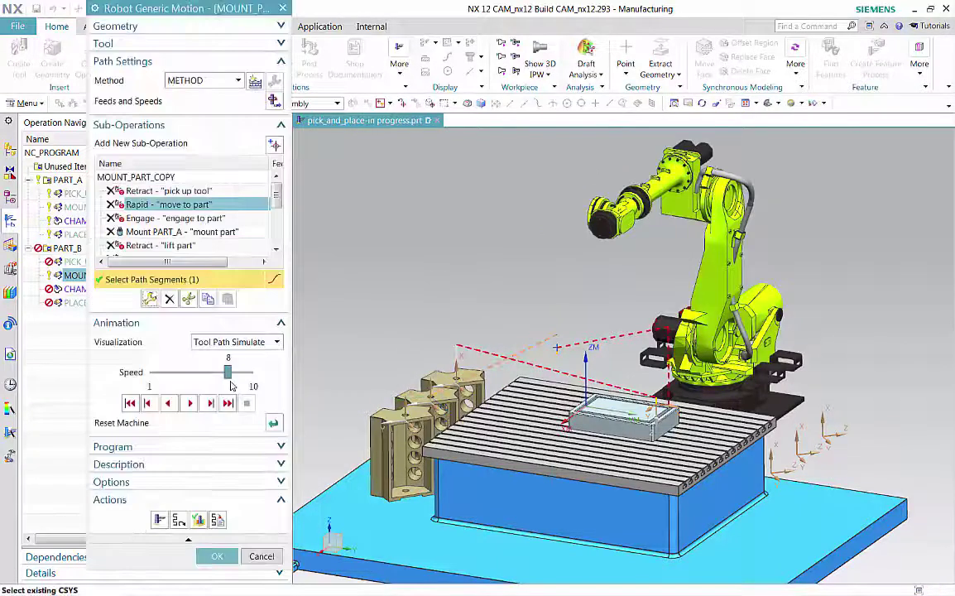
left_click(198, 218)
left_click(150, 298)
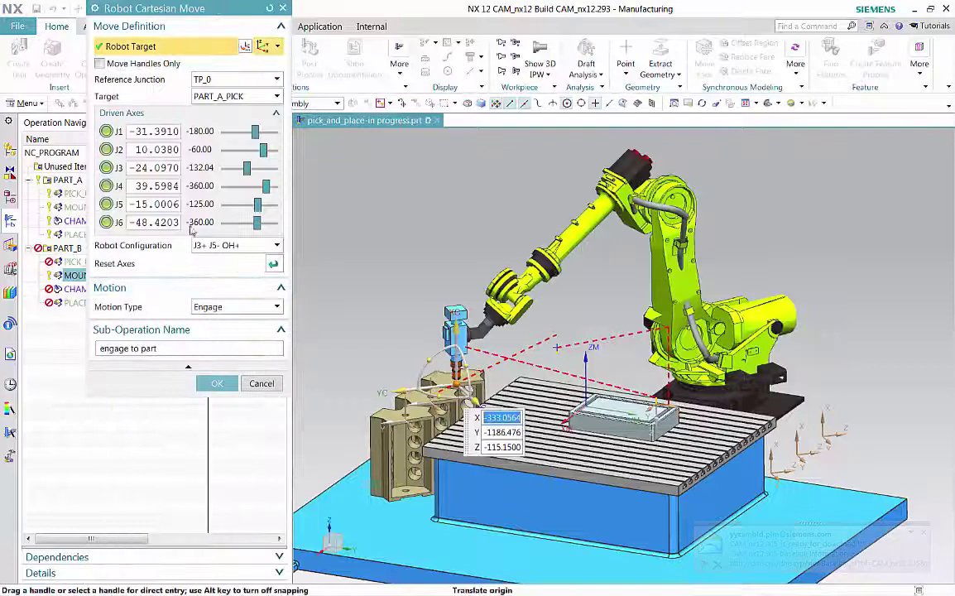
left_click(245, 97)
left_click(216, 136)
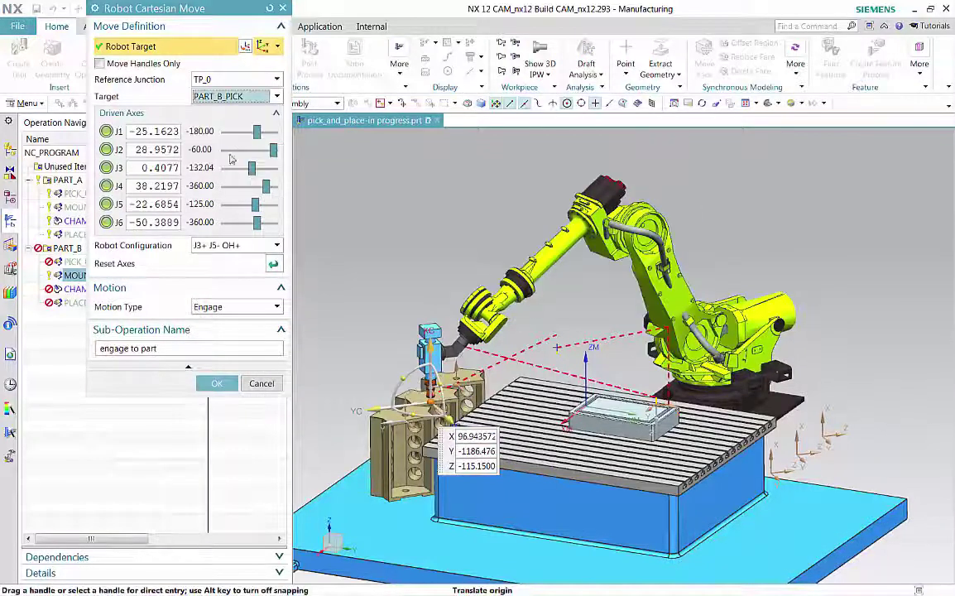
left_click(215, 383)
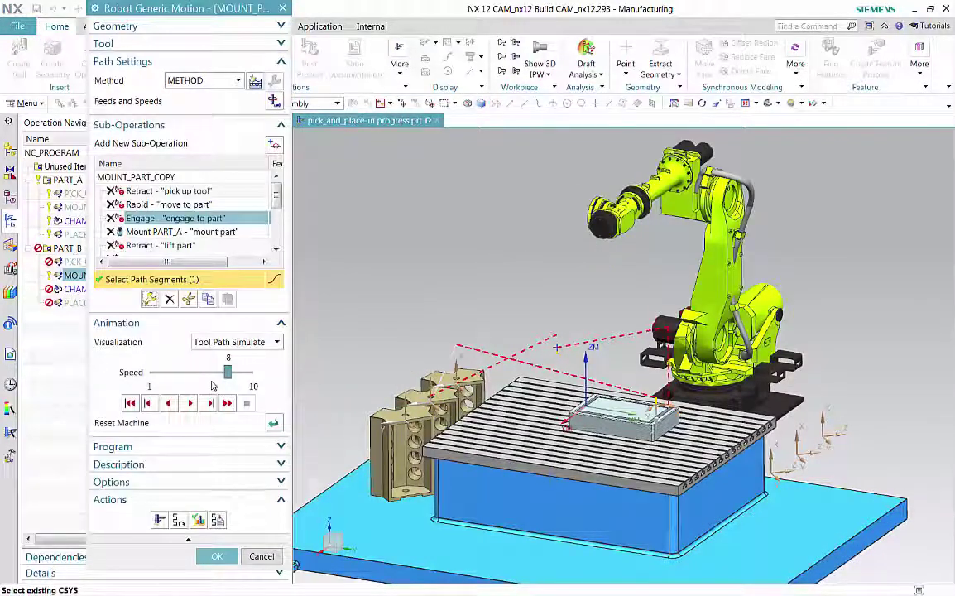
Set the mount and unmount steps' Component To Pick to PART_B.
left_click(202, 233)
left_click(149, 299)
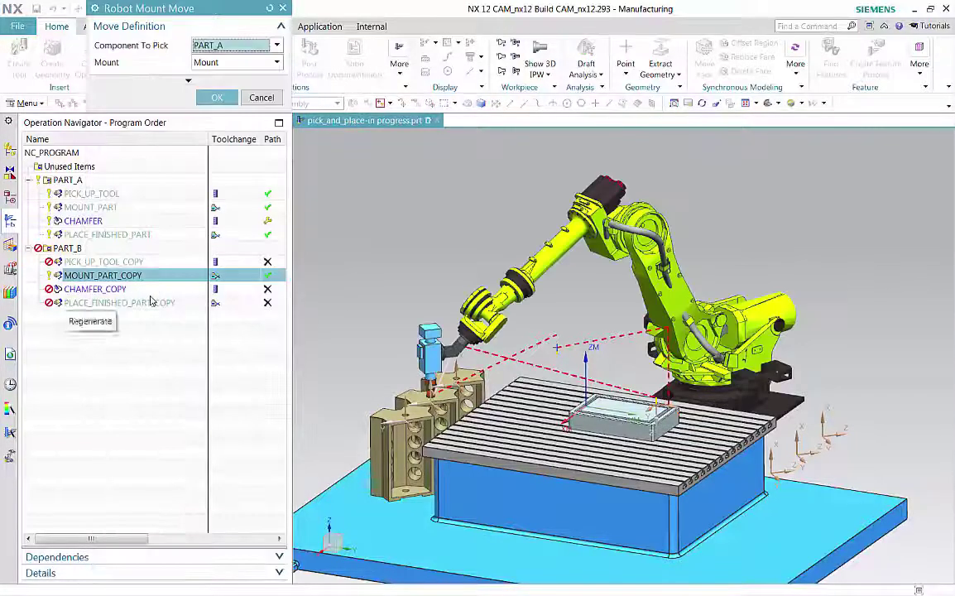
left_click(235, 46)
left_click(209, 72)
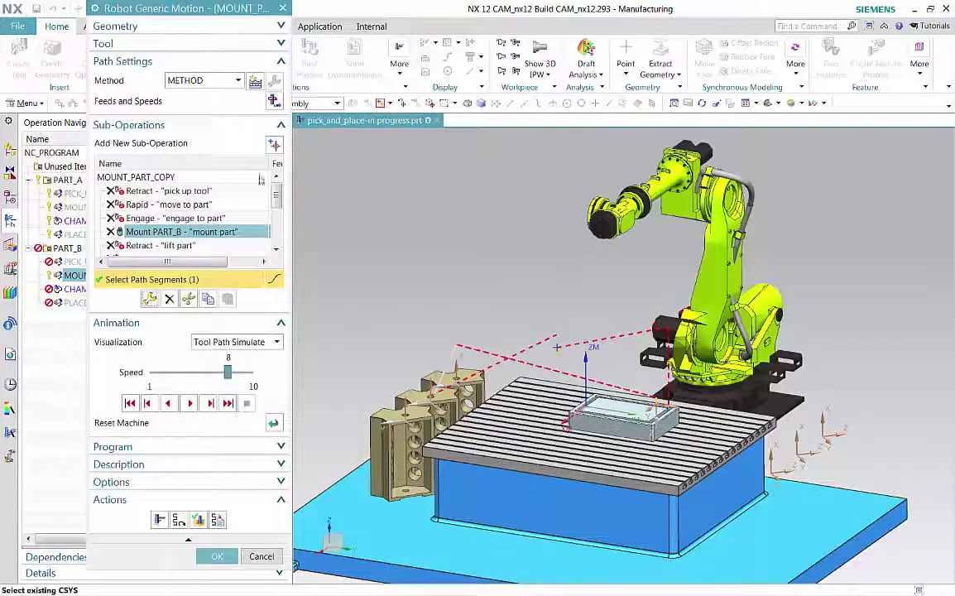
left_click_drag(276, 197, 276, 221)
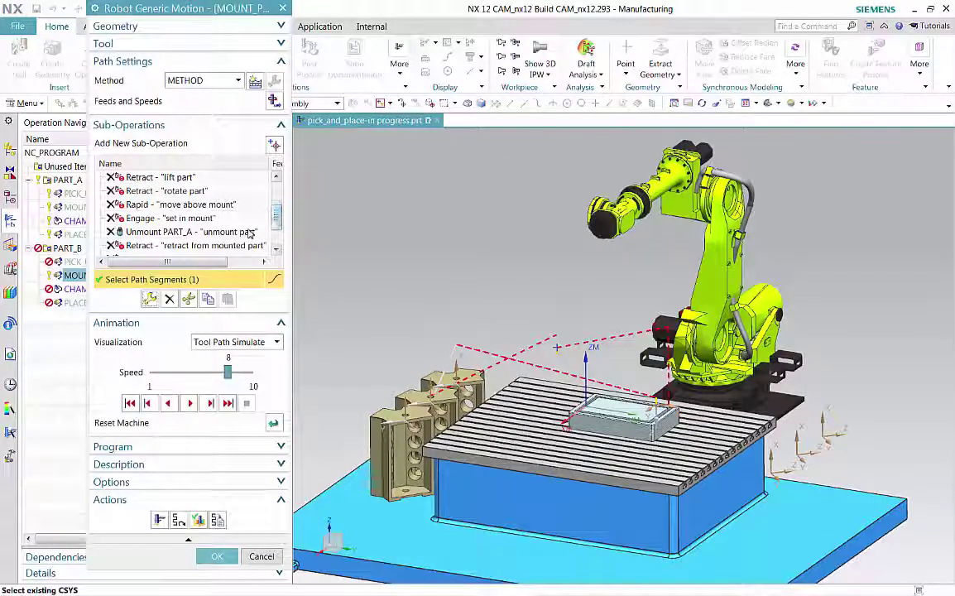
left_click(190, 232)
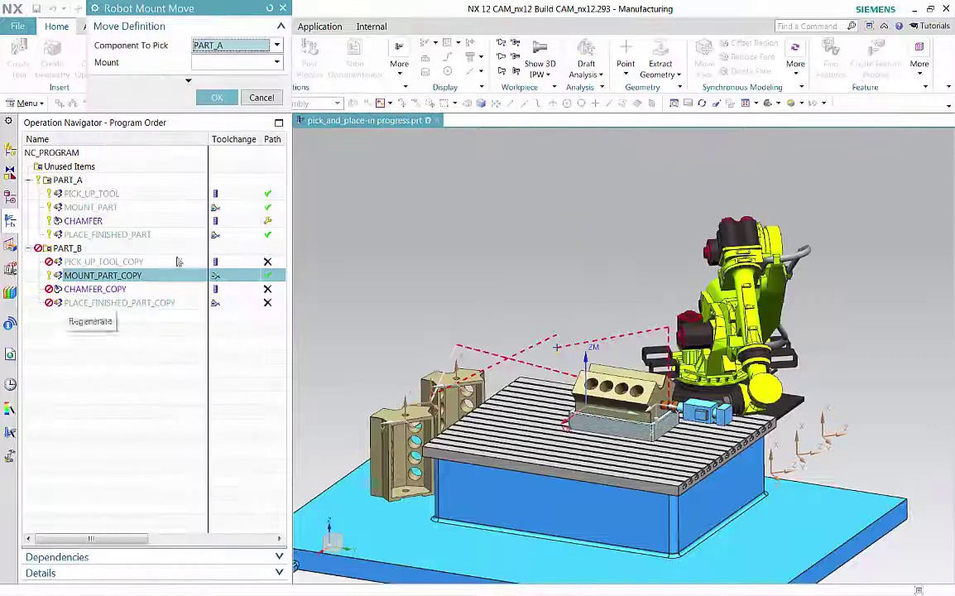
left_click(241, 46)
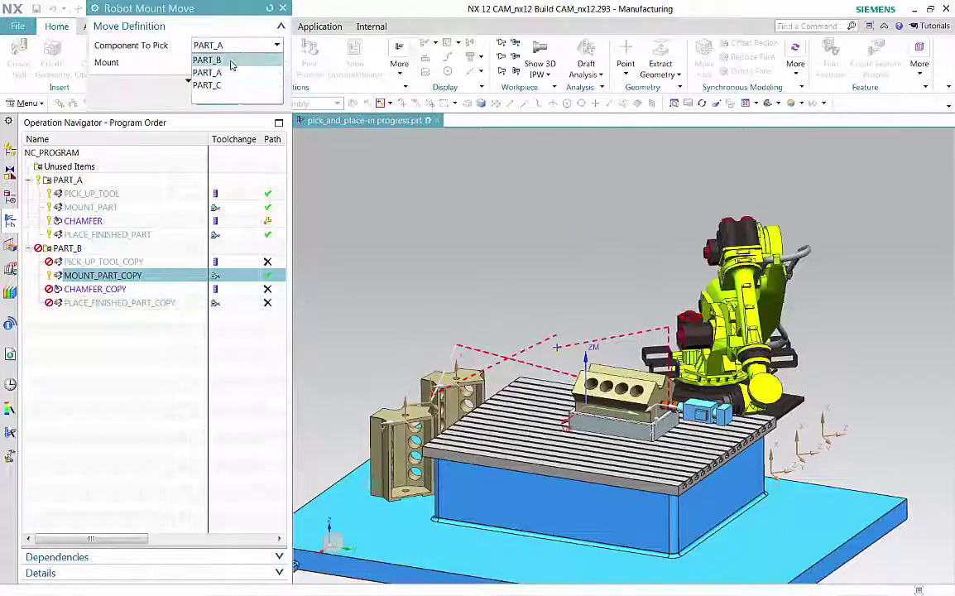
left_click(235, 59)
left_click(215, 101)
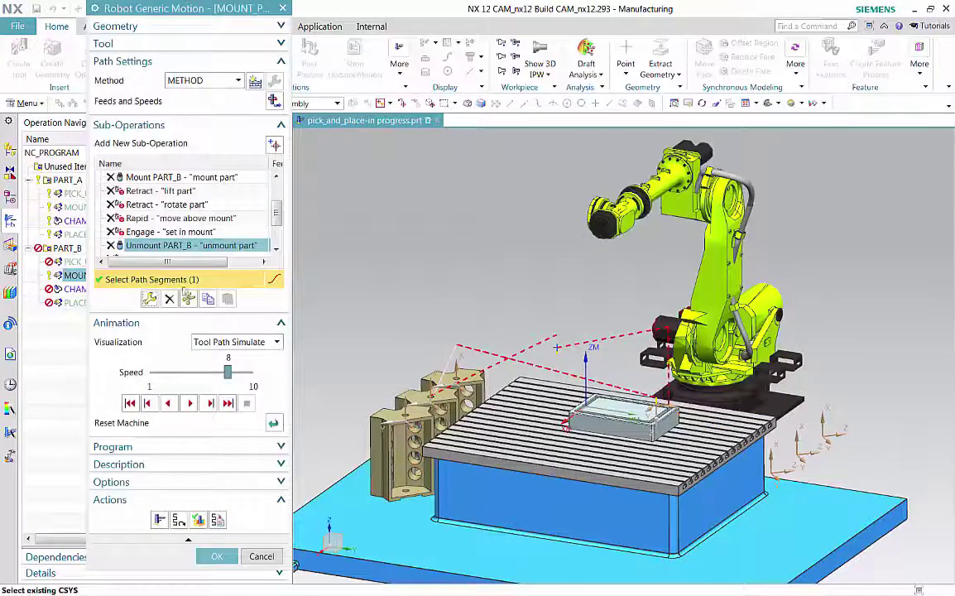
left_click(178, 519)
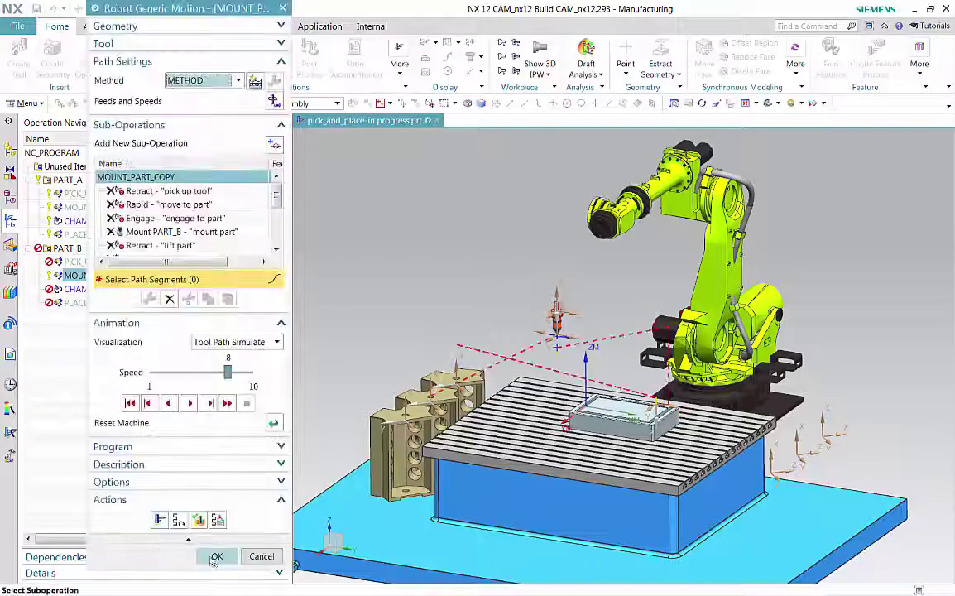
Confirm MOUNT_PART_COPY's PART_B edits with OK.
left_click(216, 555)
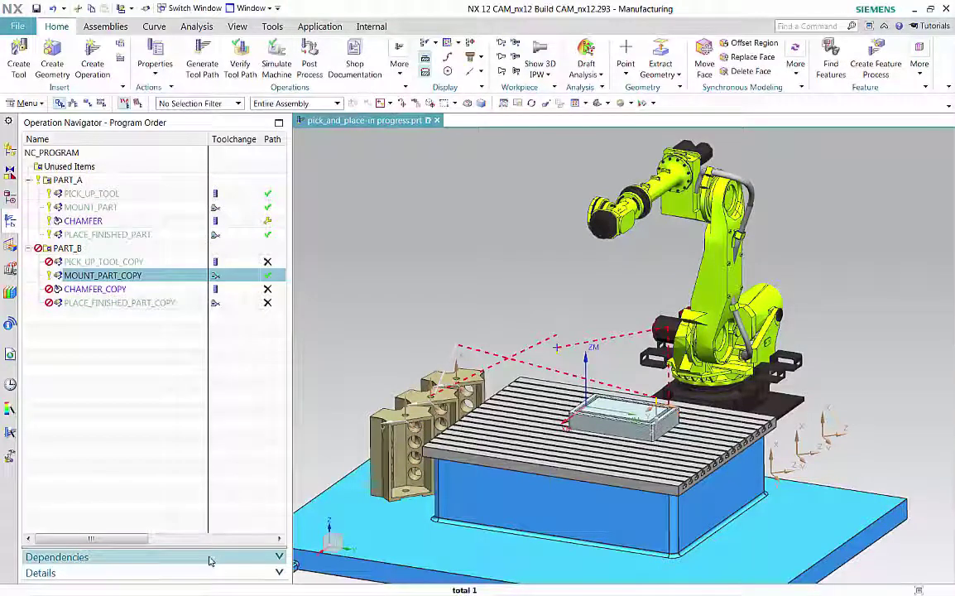